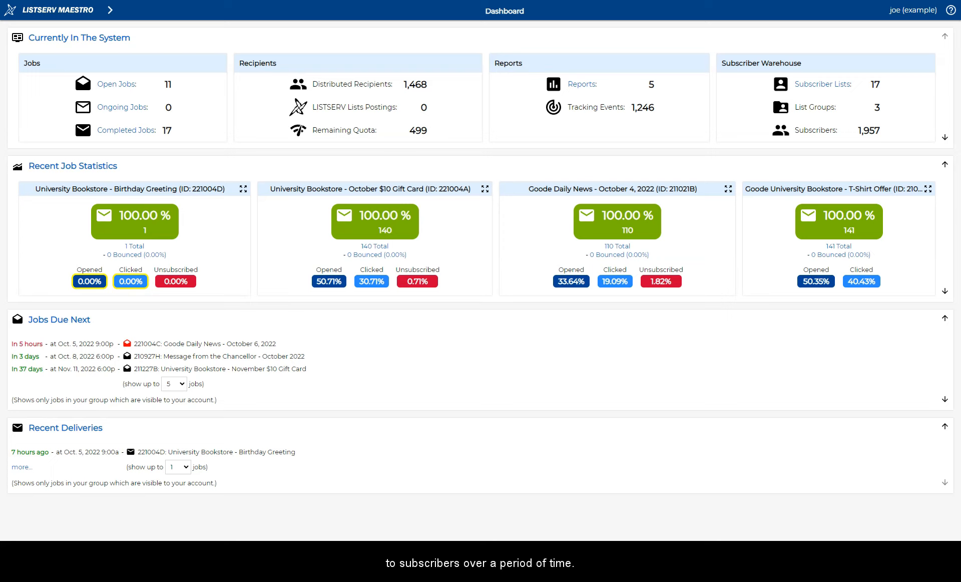
Open the mail jobs list and review the content of the Learn LISTSERV Maestro Week 1, Week 2 and Week 3 messages.
{"action": "left_click", "coordinate": [111, 16]}
{"action": "left_click", "coordinate": [110, 47]}
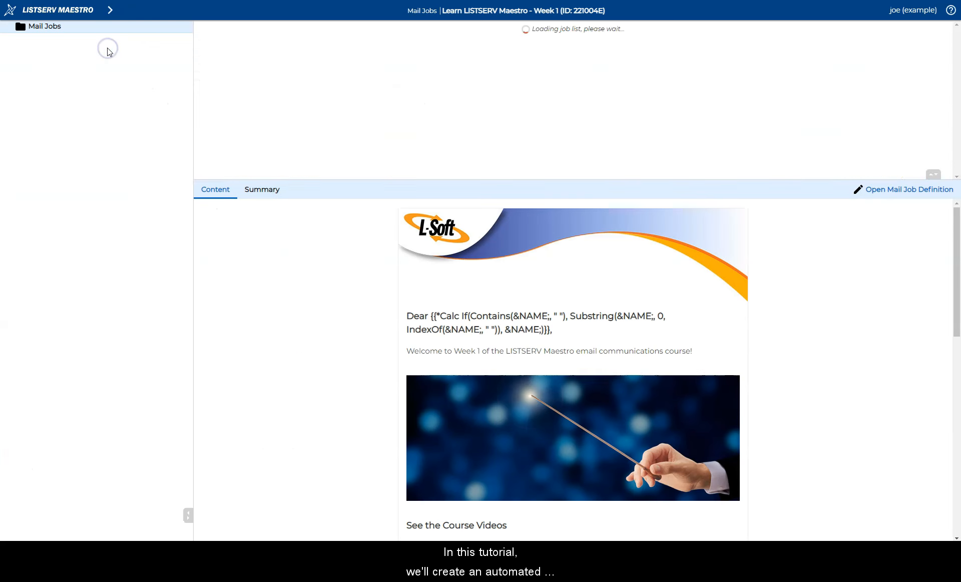
{"action": "scroll", "coordinate": [815, 389], "scroll_direction": "down", "scroll_amount": 5}
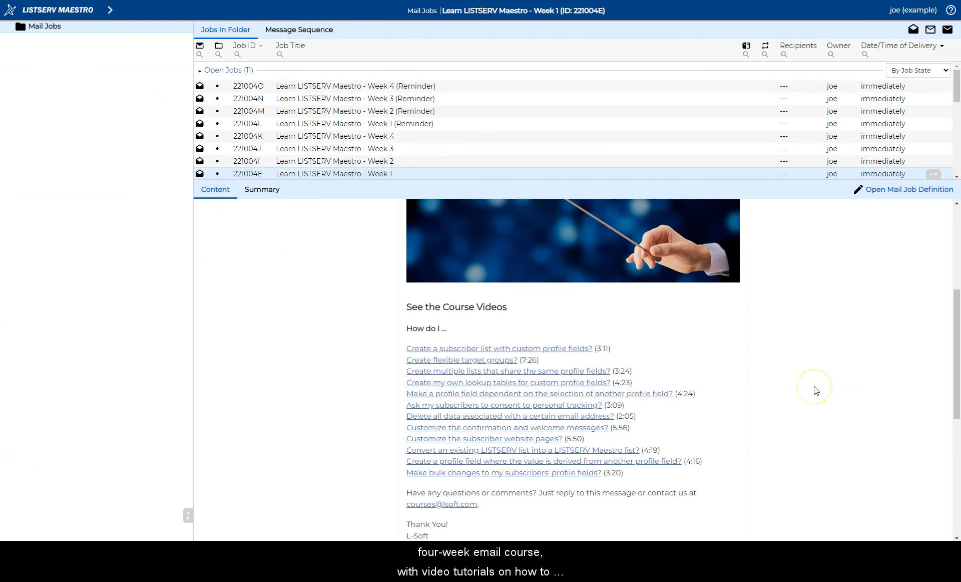
{"action": "scroll", "coordinate": [816, 390], "scroll_direction": "up", "scroll_amount": 5}
{"action": "left_click", "coordinate": [401, 159]}
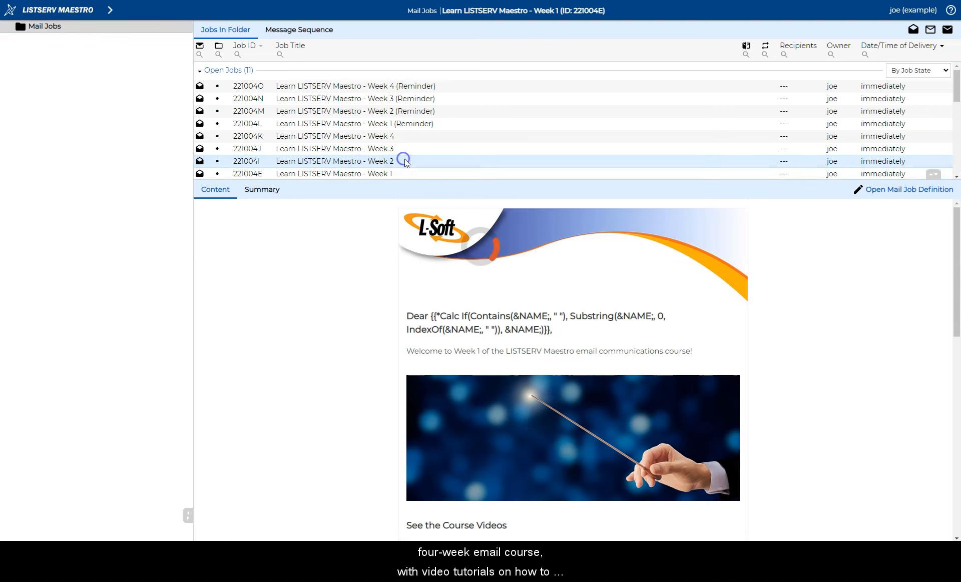
{"action": "scroll", "coordinate": [834, 371], "scroll_direction": "down", "scroll_amount": 8}
{"action": "scroll", "coordinate": [835, 371], "scroll_direction": "up", "scroll_amount": 7}
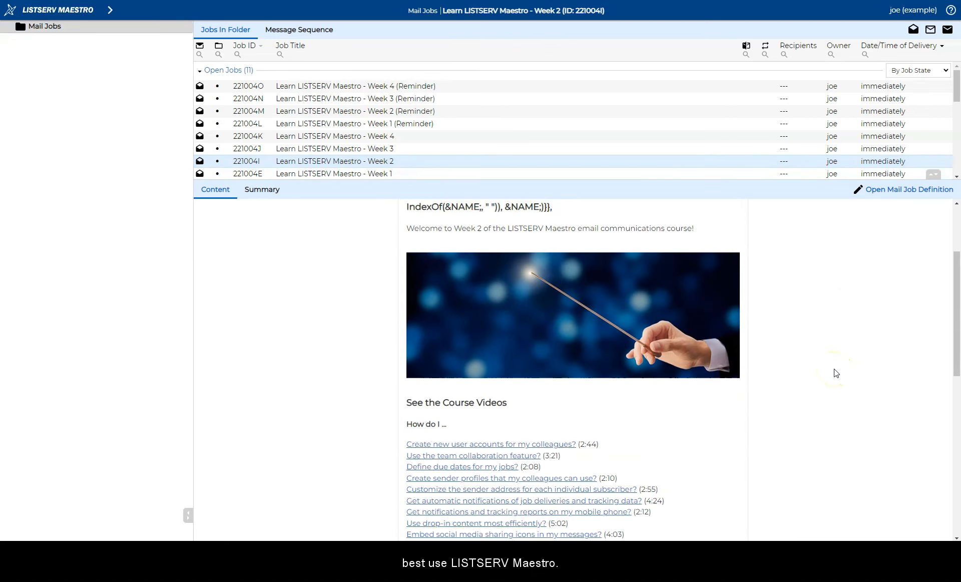
{"action": "left_click", "coordinate": [411, 148]}
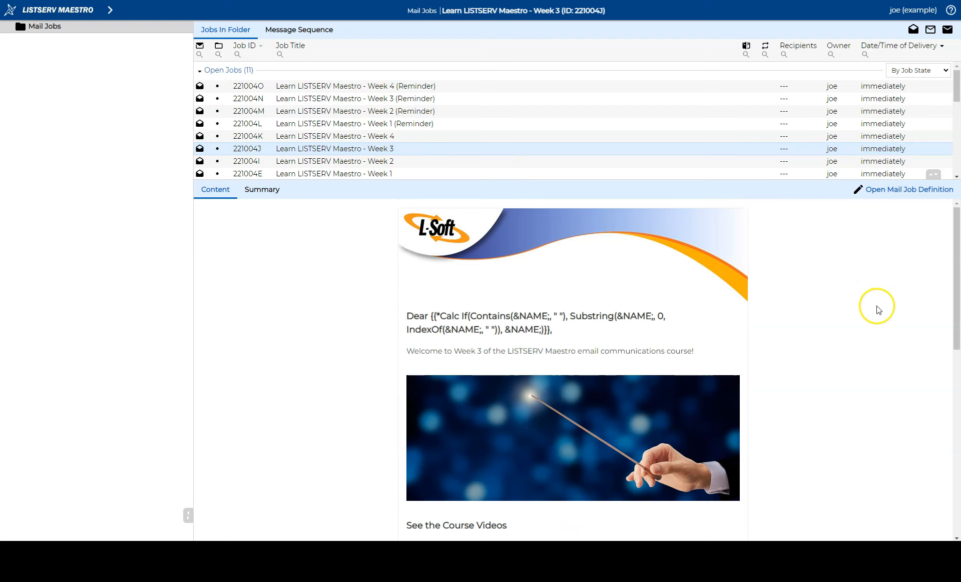
{"action": "scroll", "coordinate": [868, 359], "scroll_direction": "down", "scroll_amount": 6}
{"action": "scroll", "coordinate": [869, 360], "scroll_direction": "up", "scroll_amount": 6}
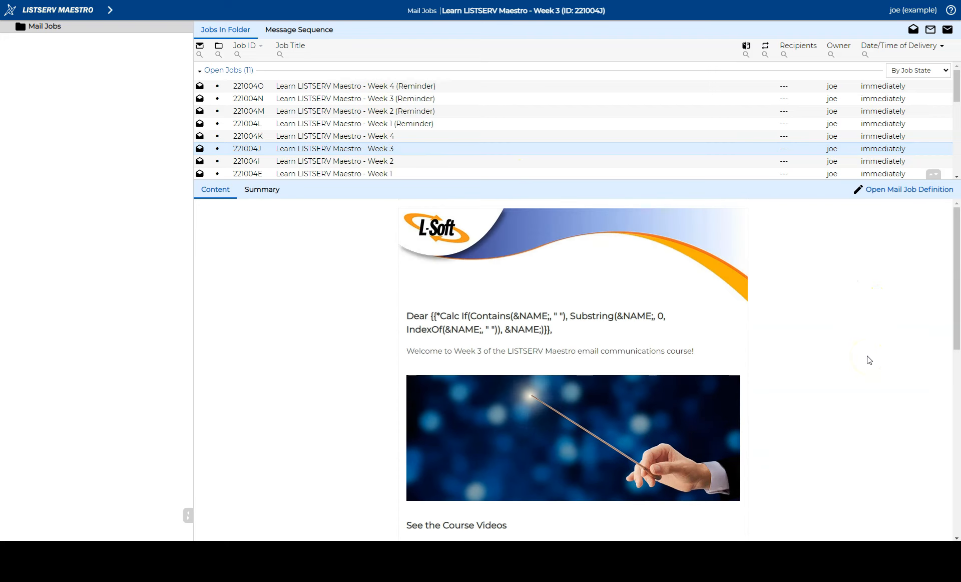
Open the Learn LISTSERV Maestro - Week 1 job definition and complete its recipients with all subscribers of the Learn LISTSERV Maestro list.
{"action": "left_click", "coordinate": [419, 173]}
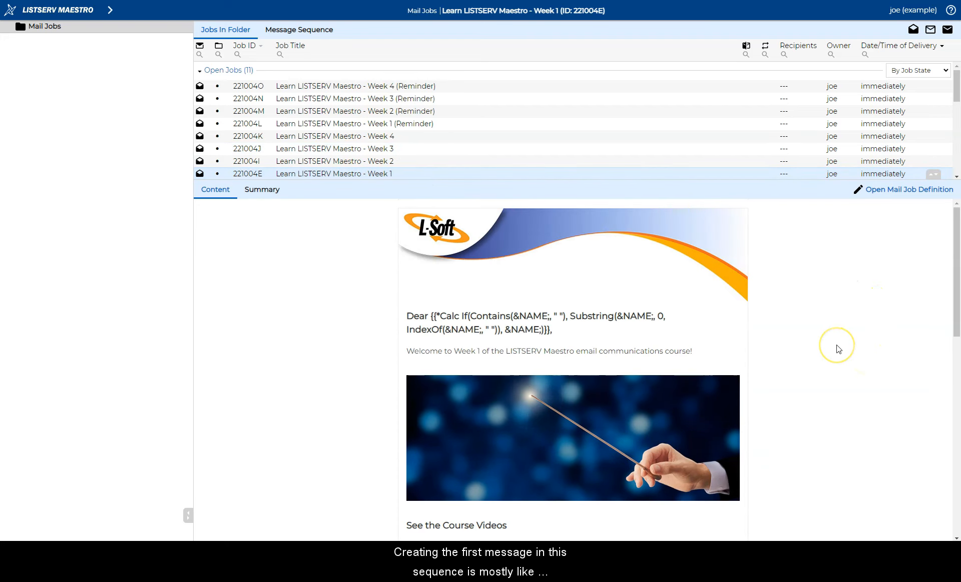
{"action": "left_click", "coordinate": [905, 191]}
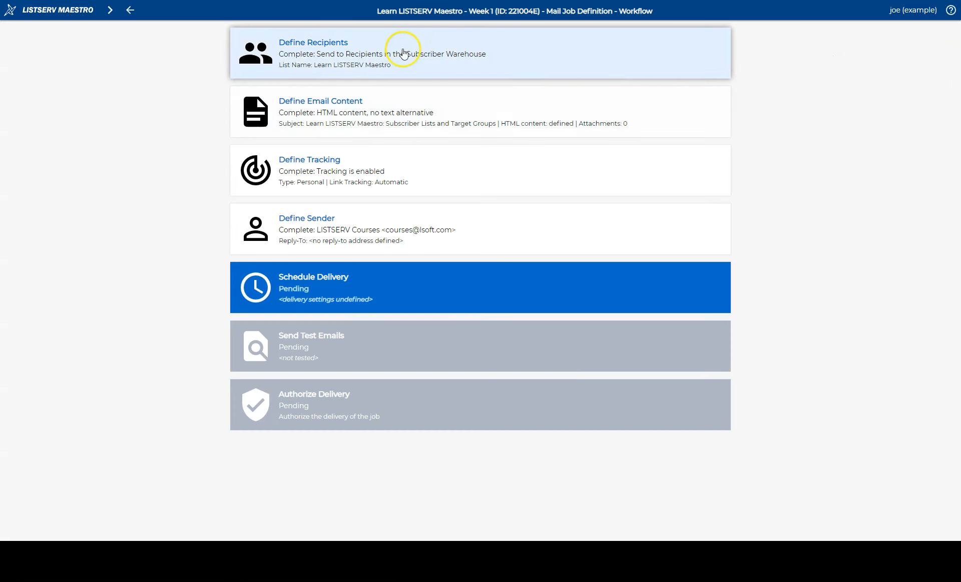
{"action": "left_click", "coordinate": [404, 53]}
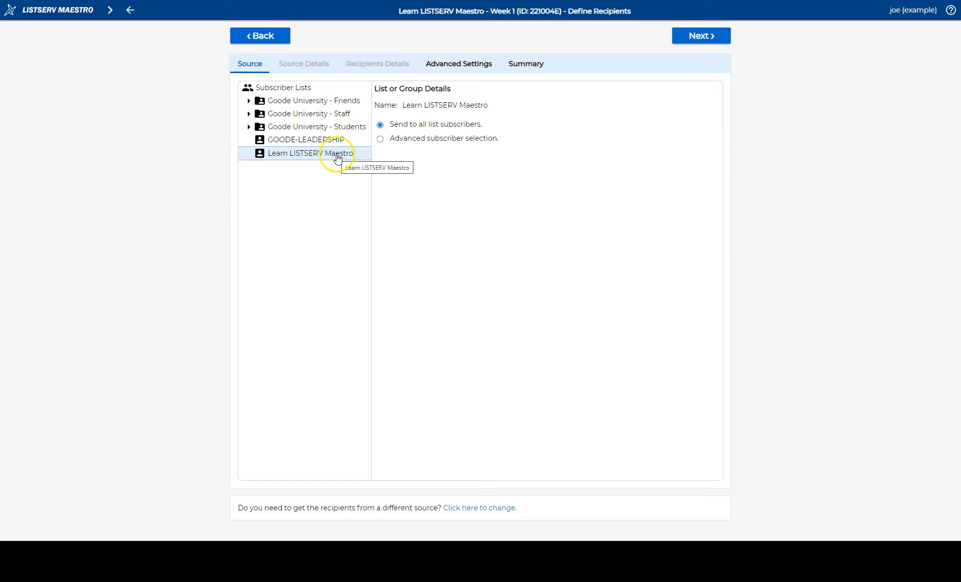
{"action": "left_click", "coordinate": [713, 39]}
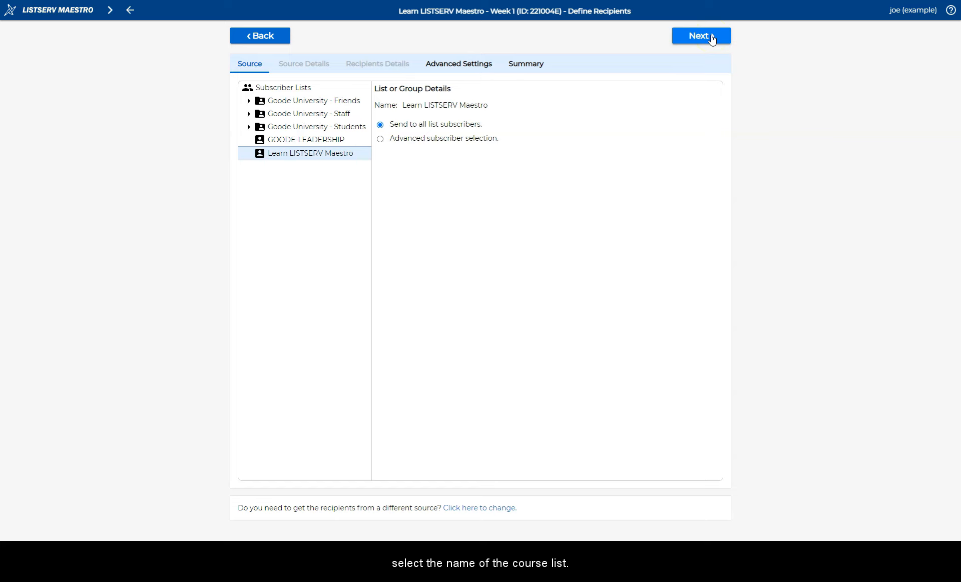
{"action": "left_click", "coordinate": [713, 39]}
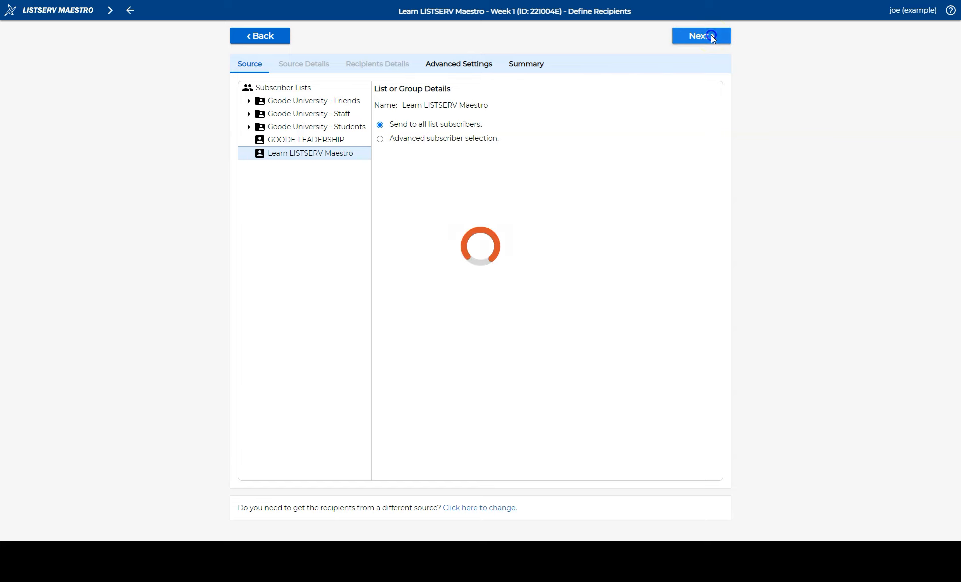
{"action": "left_click", "coordinate": [713, 39]}
{"action": "left_click", "coordinate": [713, 39]}
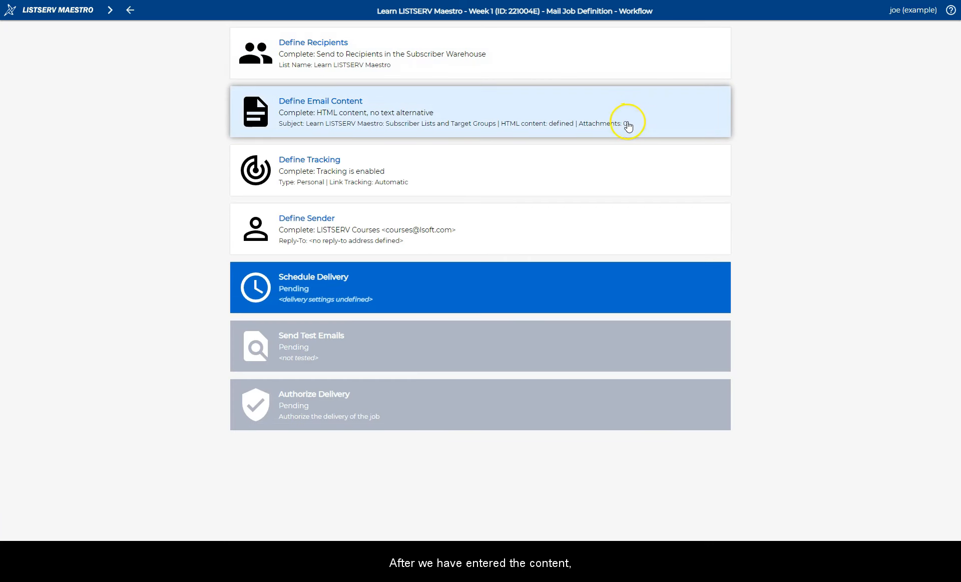
Complete the Week 1 job's tracking definition with Full Tracking, All Links and Personal Tracking.
{"action": "left_click", "coordinate": [444, 181]}
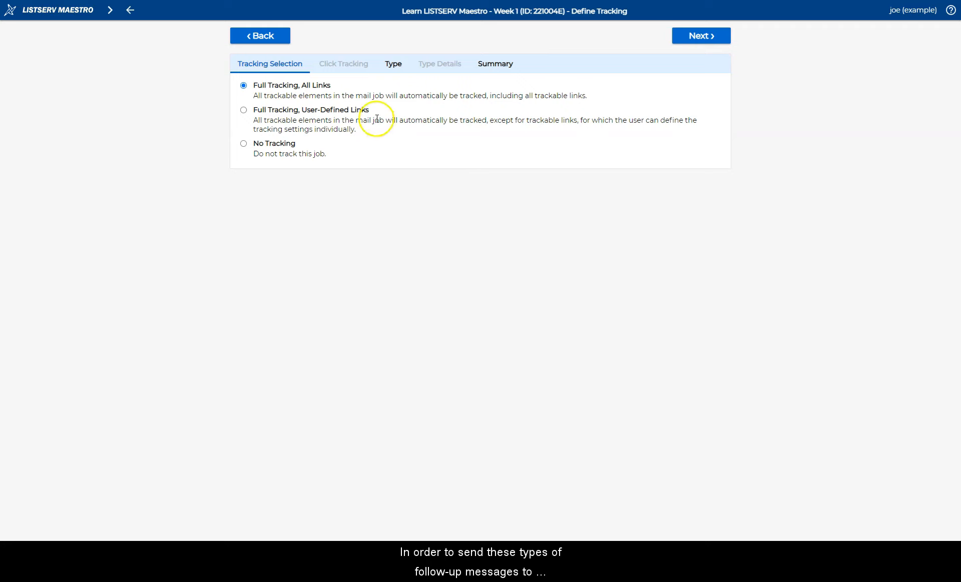
{"action": "left_click", "coordinate": [717, 40]}
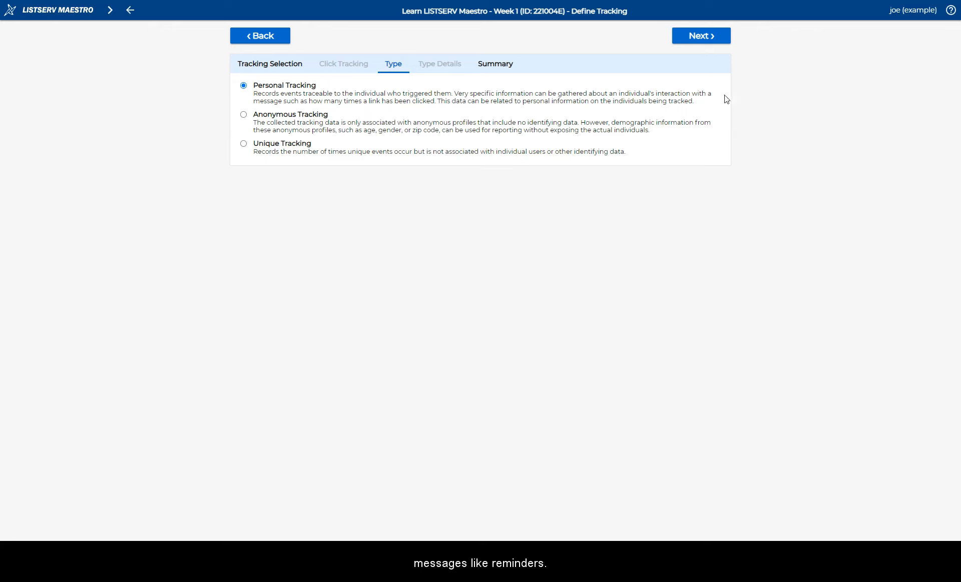
{"action": "left_click", "coordinate": [701, 36]}
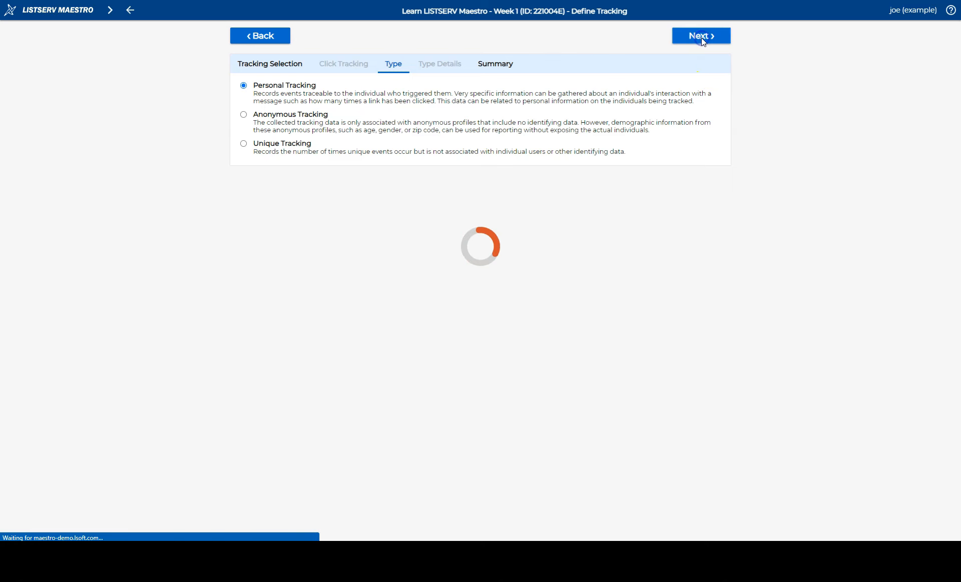
{"action": "scroll", "coordinate": [690, 227], "scroll_direction": "down", "scroll_amount": 2}
{"action": "scroll", "coordinate": [690, 227], "scroll_direction": "up", "scroll_amount": 2}
{"action": "left_click", "coordinate": [712, 40]}
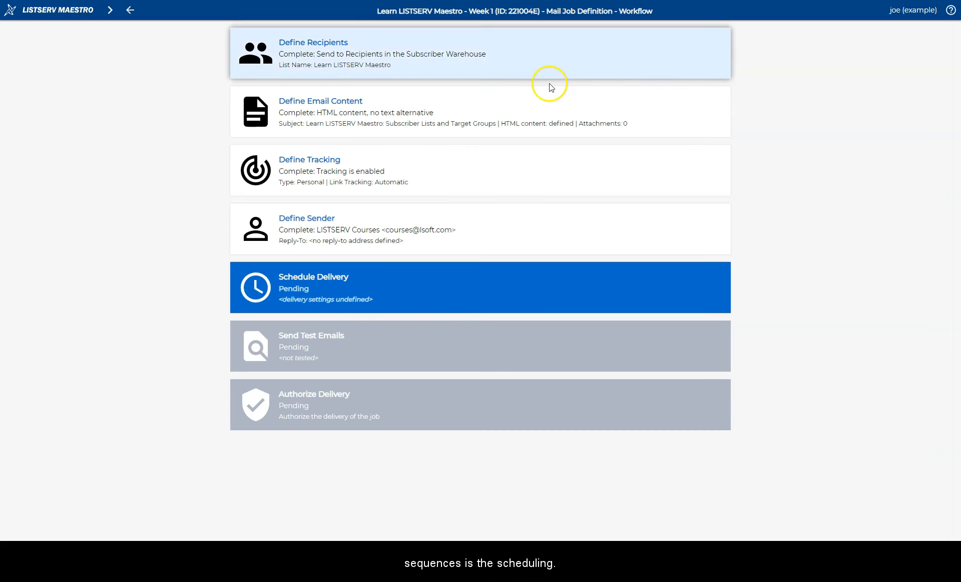
Schedule the Week 1 job's delivery to begin on 10/06/2022 at 13:00.
{"action": "left_click", "coordinate": [369, 284]}
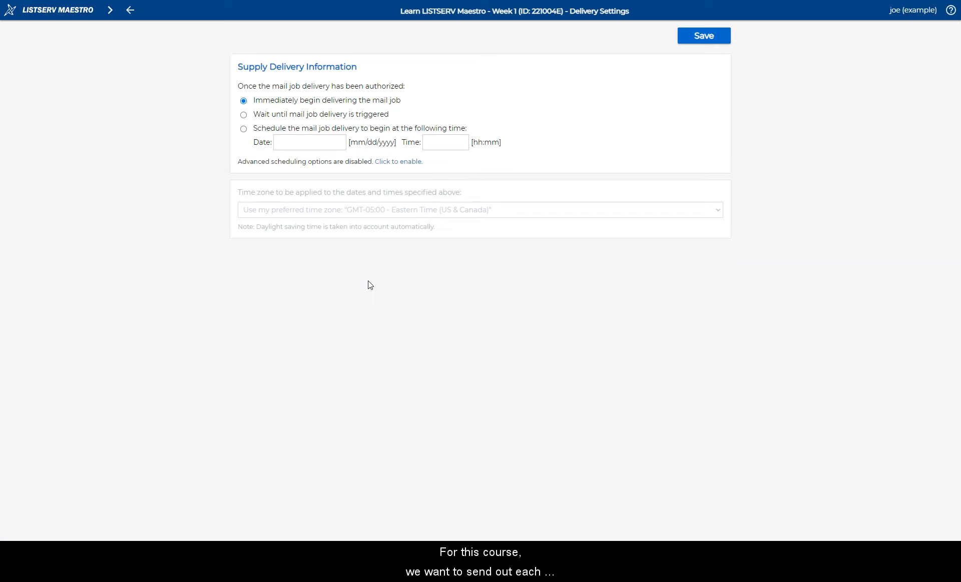
{"action": "left_click", "coordinate": [243, 129]}
{"action": "left_click", "coordinate": [320, 143]}
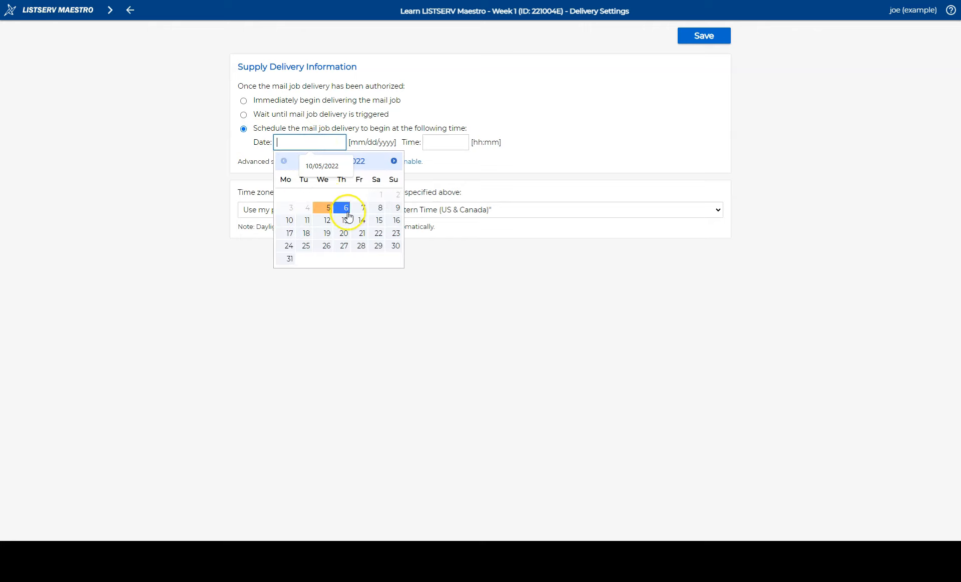
{"action": "left_click", "coordinate": [346, 209]}
{"action": "left_click", "coordinate": [426, 143]}
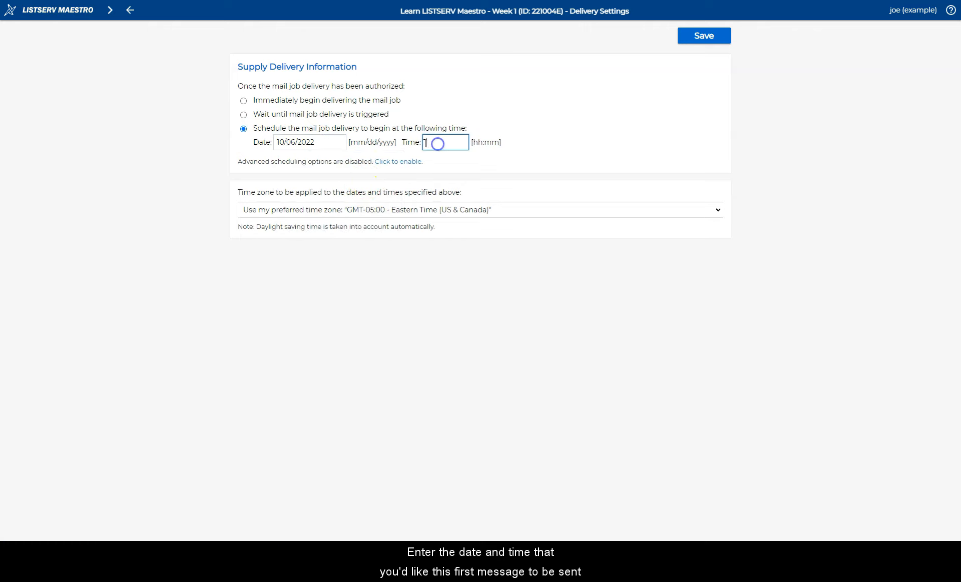
{"action": "type", "text": "13:00"}
Enable advanced scheduling with Auto-Repeat Delivery at an interval of 1 weeks, repeating until stopped manually, and save the delivery settings.
{"action": "left_click", "coordinate": [390, 161]}
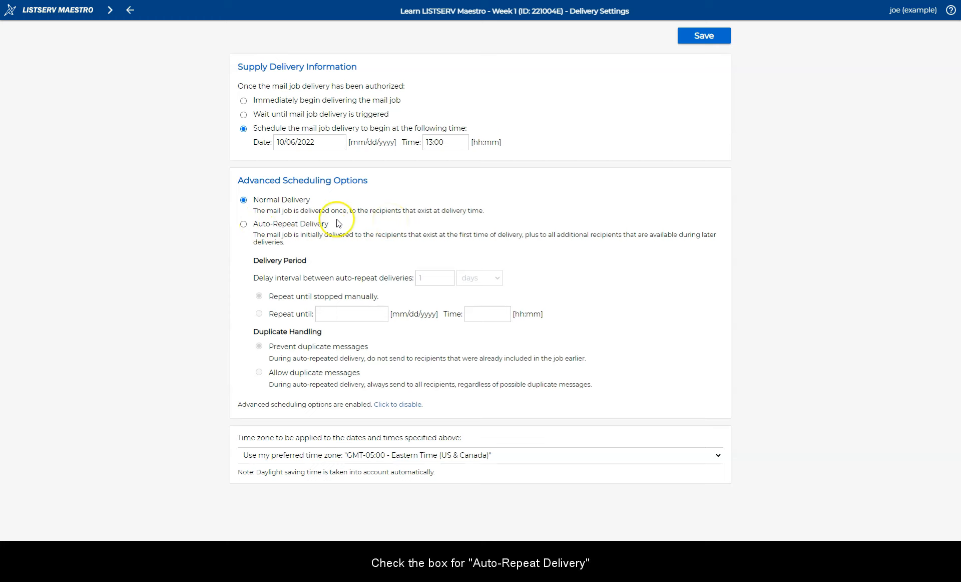
{"action": "left_click", "coordinate": [243, 224]}
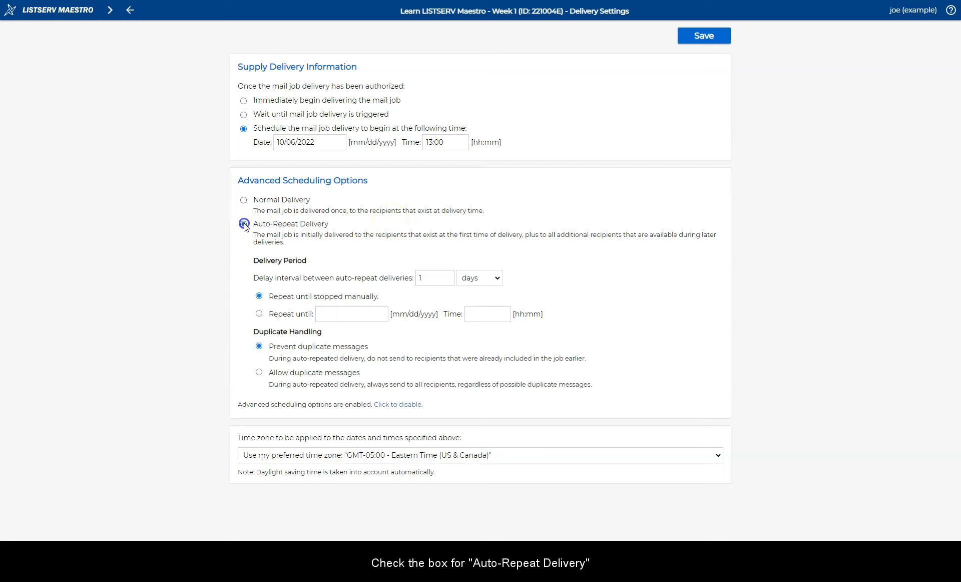
{"action": "left_click", "coordinate": [494, 280]}
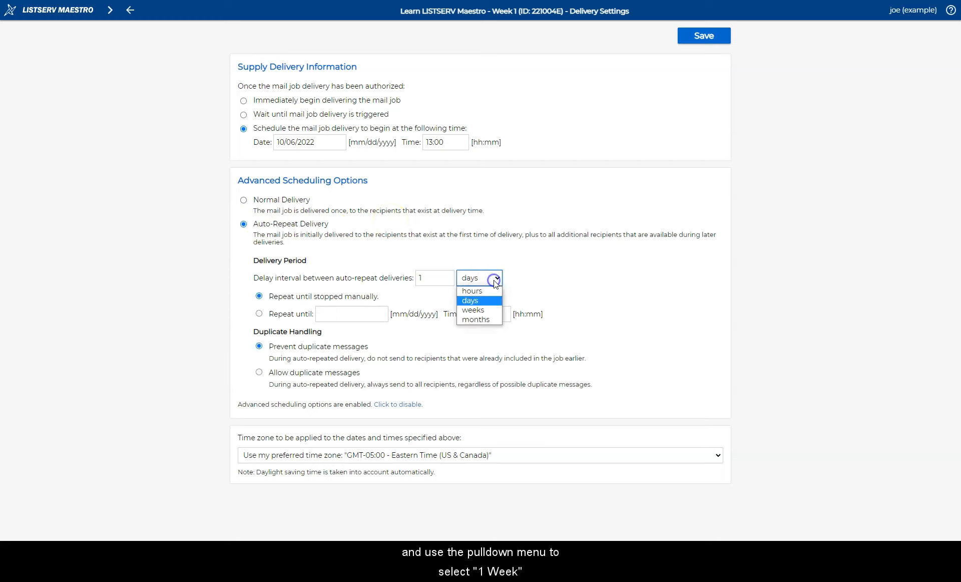
{"action": "left_click", "coordinate": [488, 310]}
{"action": "left_click", "coordinate": [549, 283]}
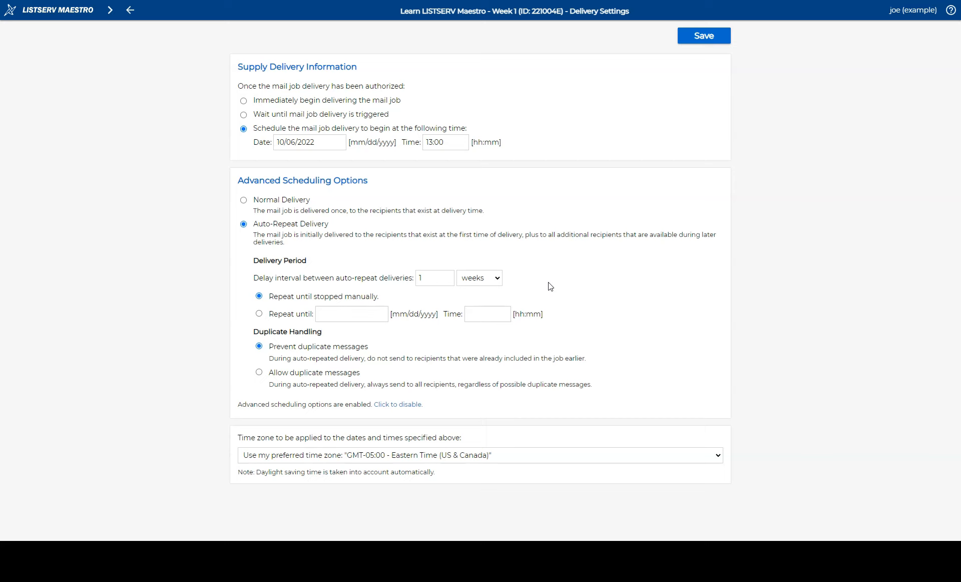
{"action": "left_click", "coordinate": [435, 326]}
{"action": "left_click", "coordinate": [699, 40]}
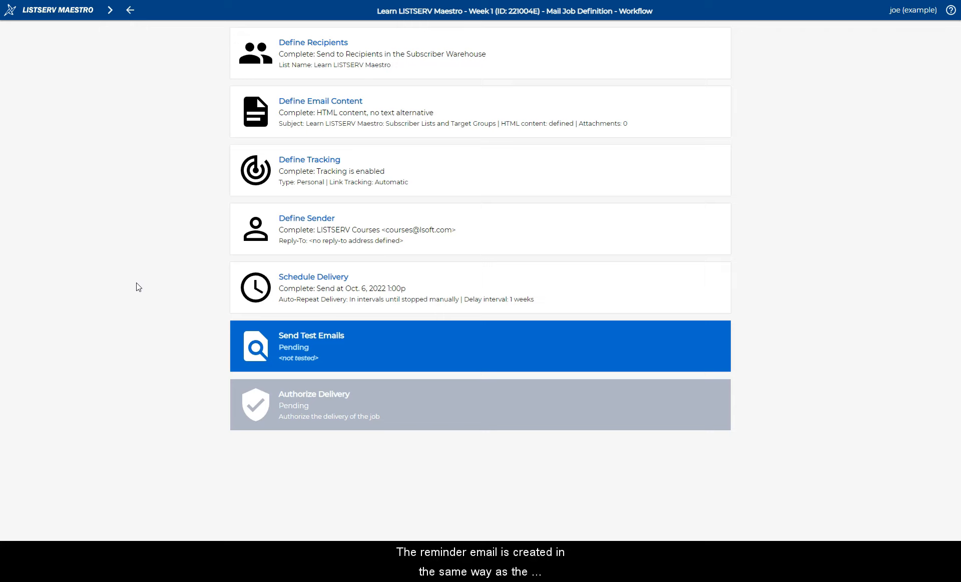
Return to the mail jobs list and open the job definition of Learn LISTSERV Maestro - Week 1 (Reminder).
{"action": "left_click", "coordinate": [110, 10]}
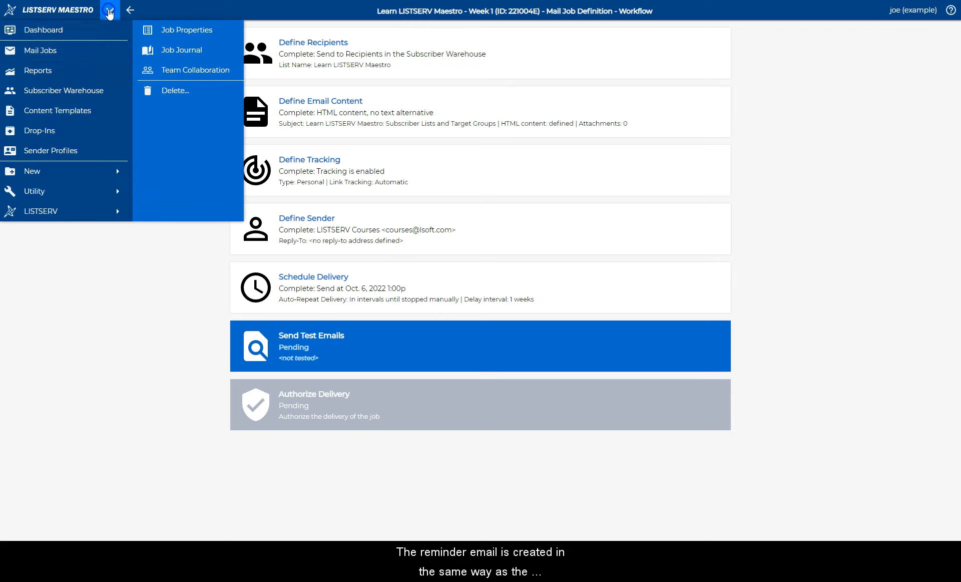
{"action": "left_click", "coordinate": [99, 50]}
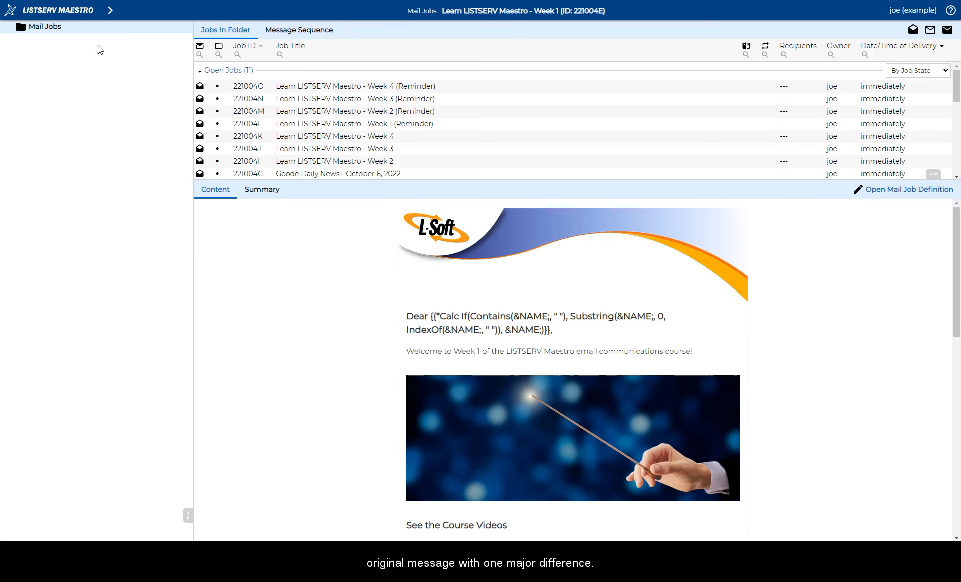
{"action": "left_click", "coordinate": [349, 129]}
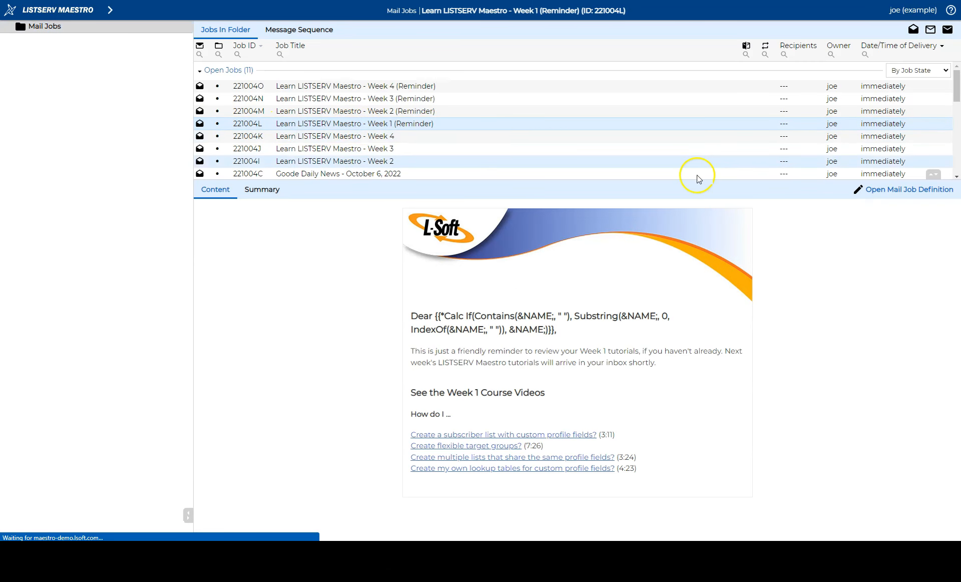
{"action": "left_click", "coordinate": [889, 195]}
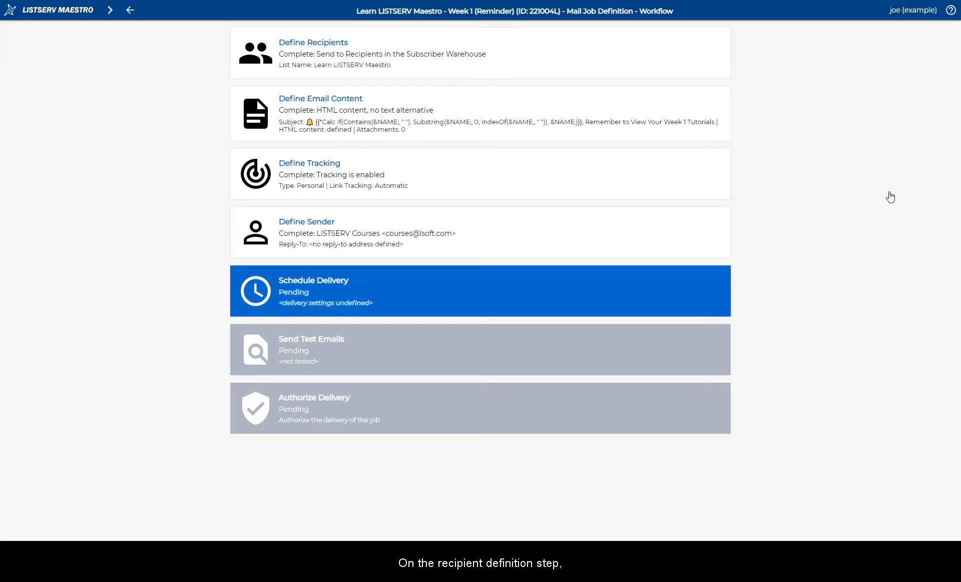
Change the reminder's recipients type to Determine Recipients Based on Reaction to Another Job, using Learn LISTSERV Maestro - Week 1 as source job.
{"action": "left_click", "coordinate": [423, 54]}
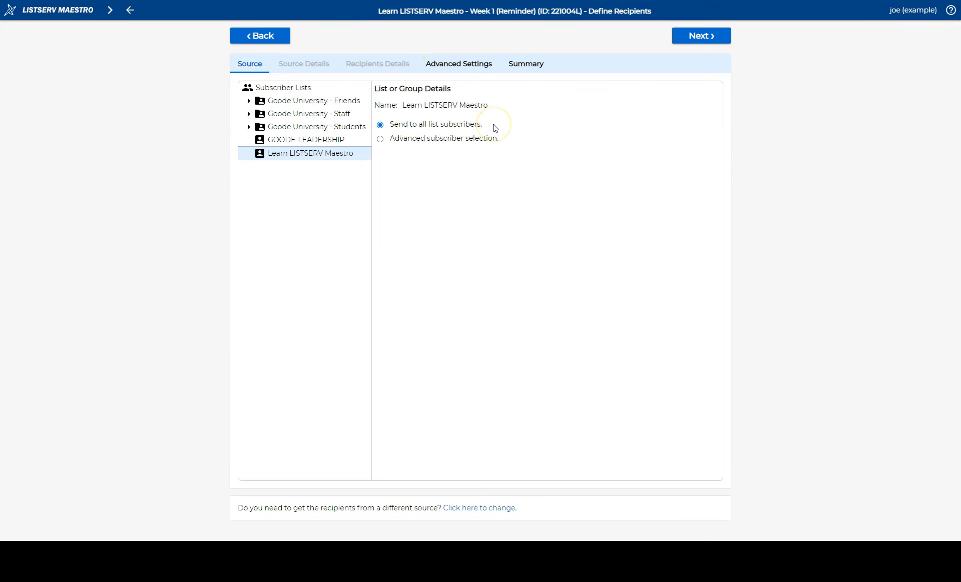
{"action": "left_click", "coordinate": [485, 506]}
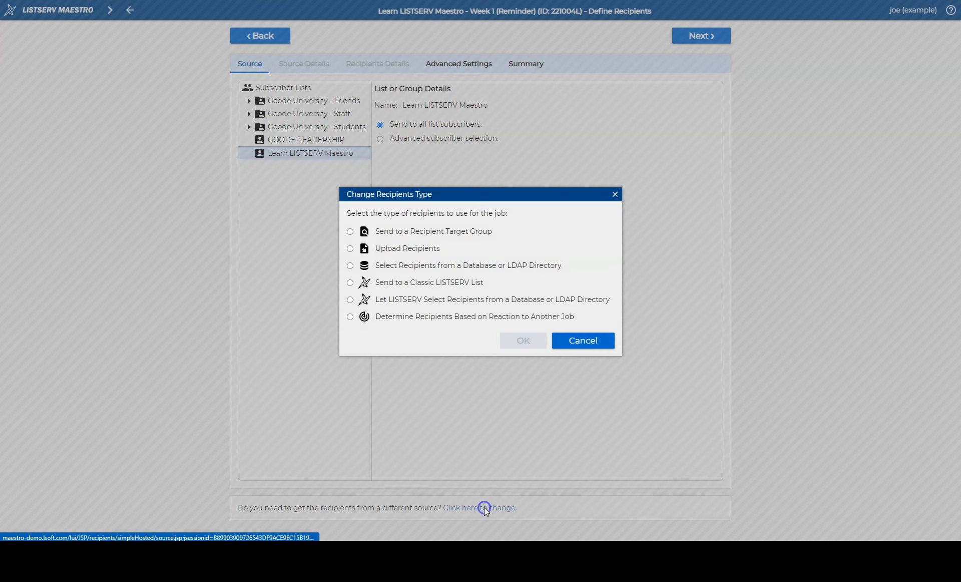
{"action": "left_click", "coordinate": [350, 316]}
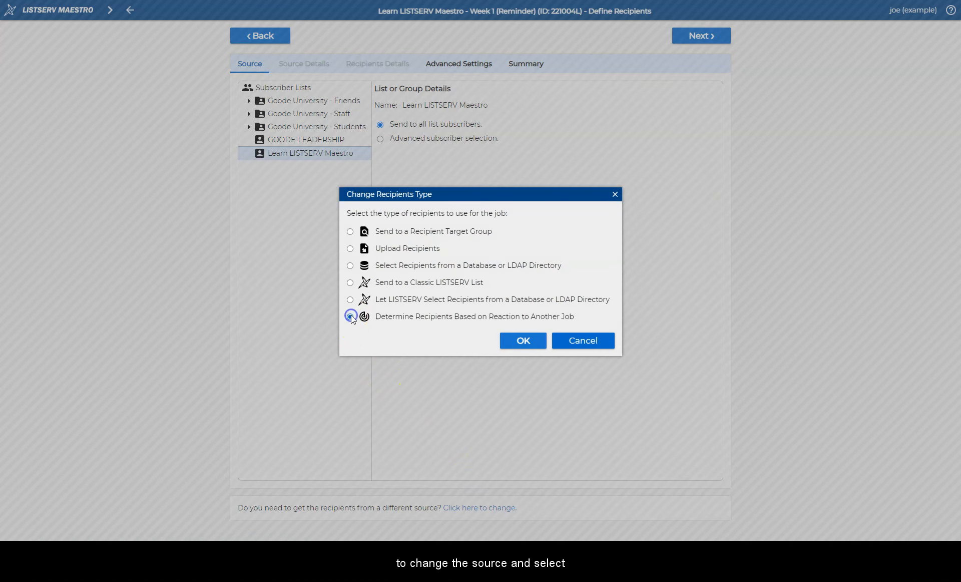
{"action": "left_click", "coordinate": [524, 342]}
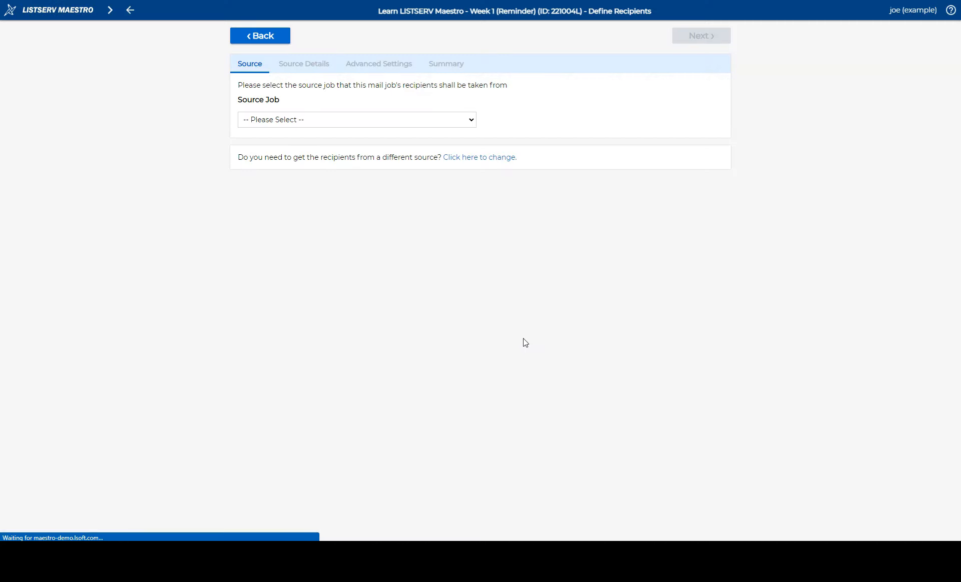
{"action": "left_click", "coordinate": [375, 120]}
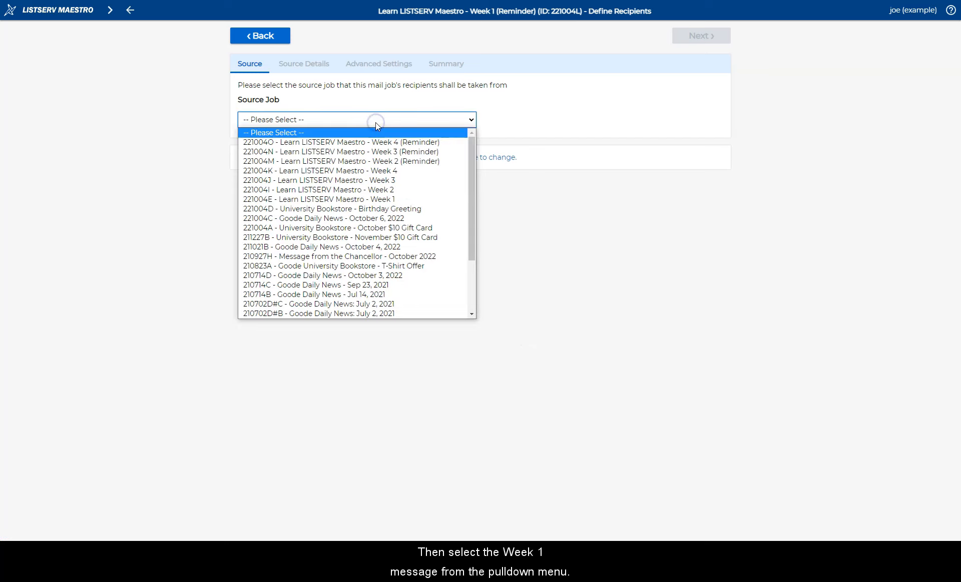
{"action": "left_click", "coordinate": [375, 199]}
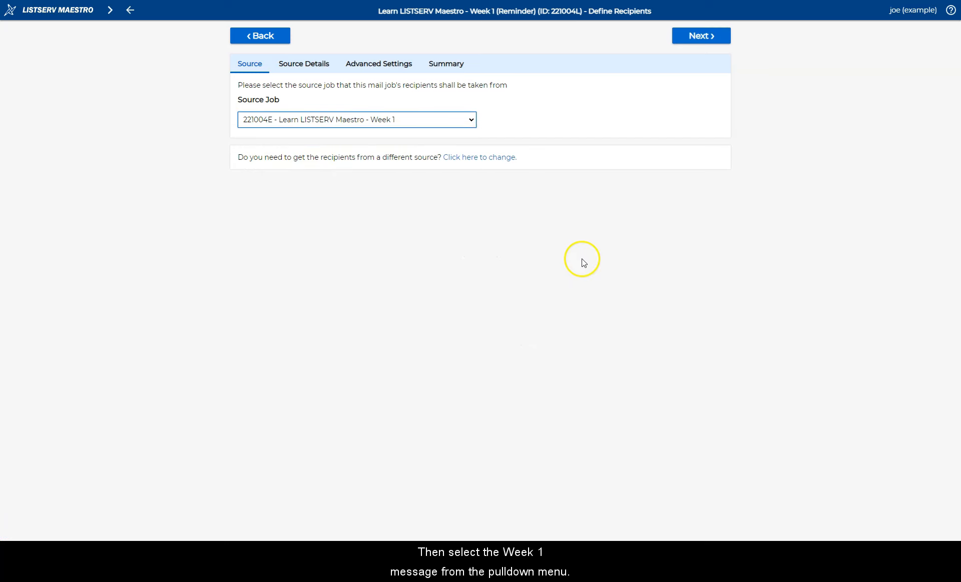
{"action": "left_click", "coordinate": [702, 39]}
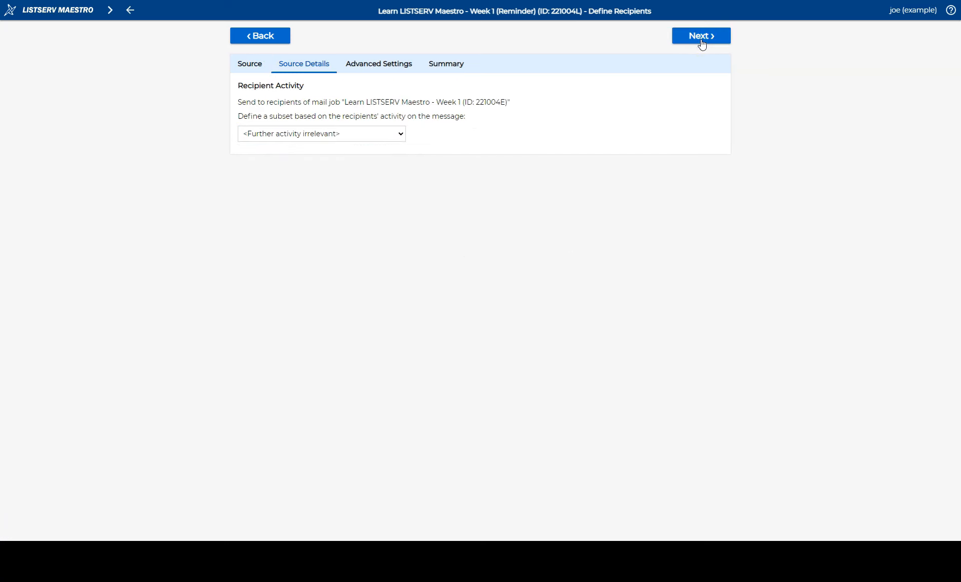
Limit the reminder to Week 1 recipients who did none of the tracked actions, with link activity Clicked any link in the email, and finish the recipients definition.
{"action": "left_click", "coordinate": [317, 134]}
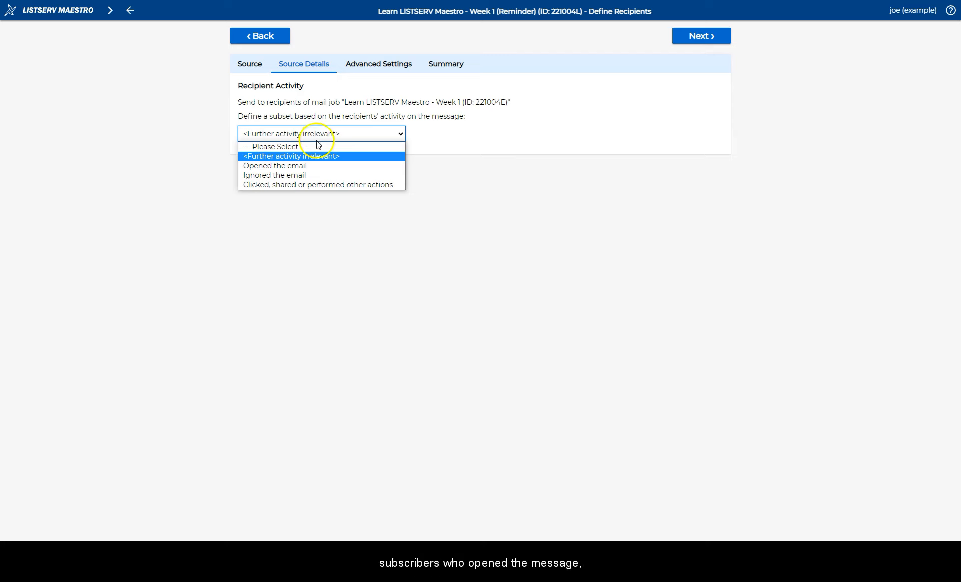
{"action": "left_click", "coordinate": [319, 176]}
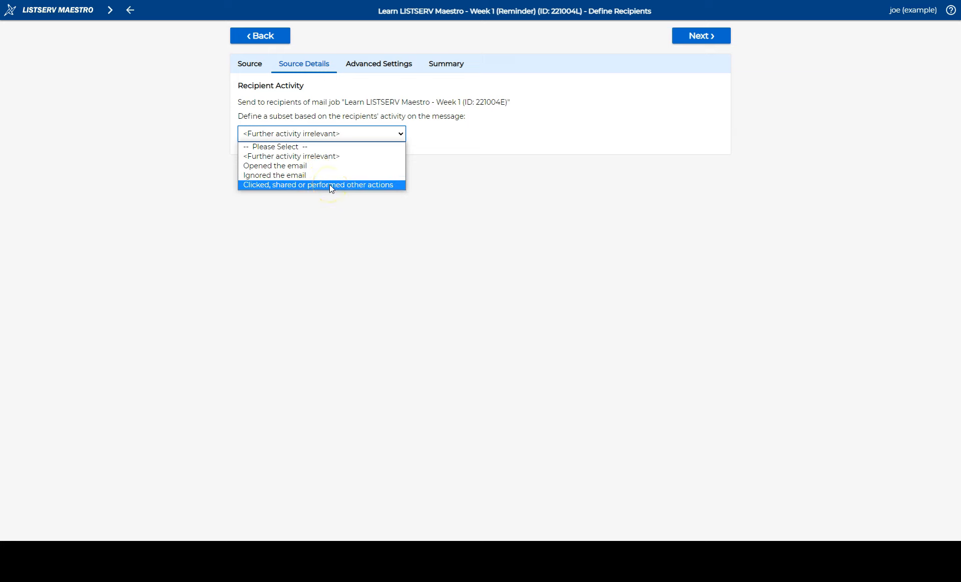
{"action": "left_click", "coordinate": [330, 185]}
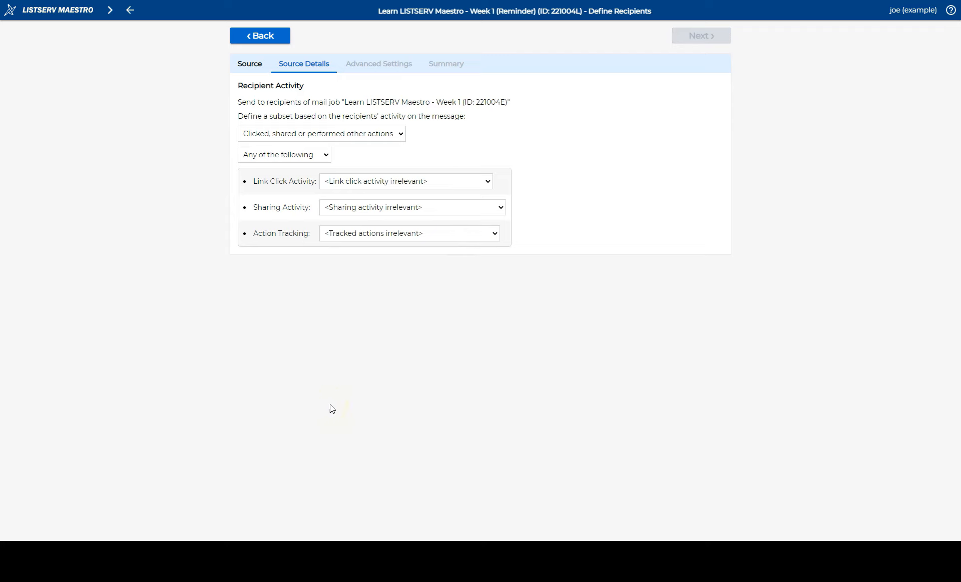
{"action": "left_click", "coordinate": [324, 156]}
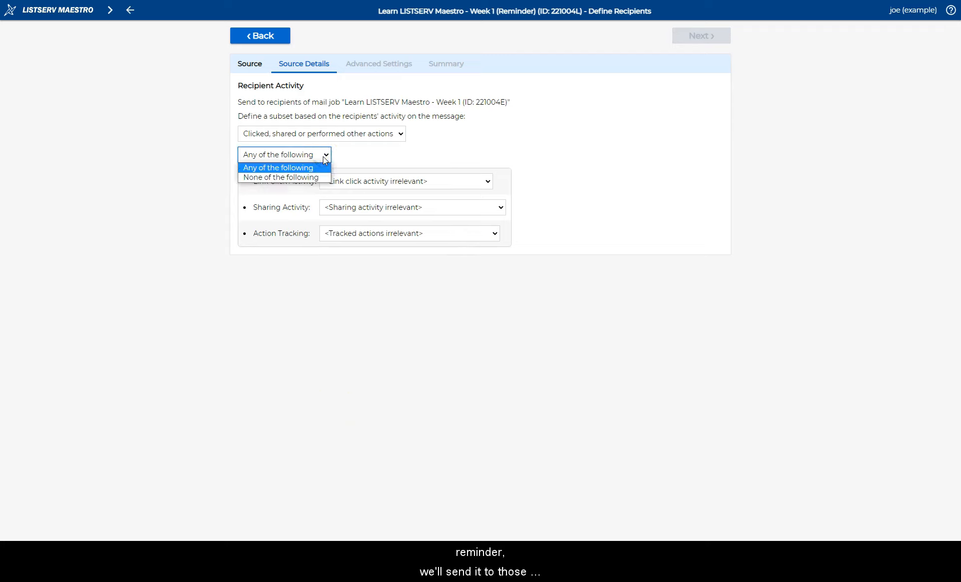
{"action": "left_click", "coordinate": [321, 179]}
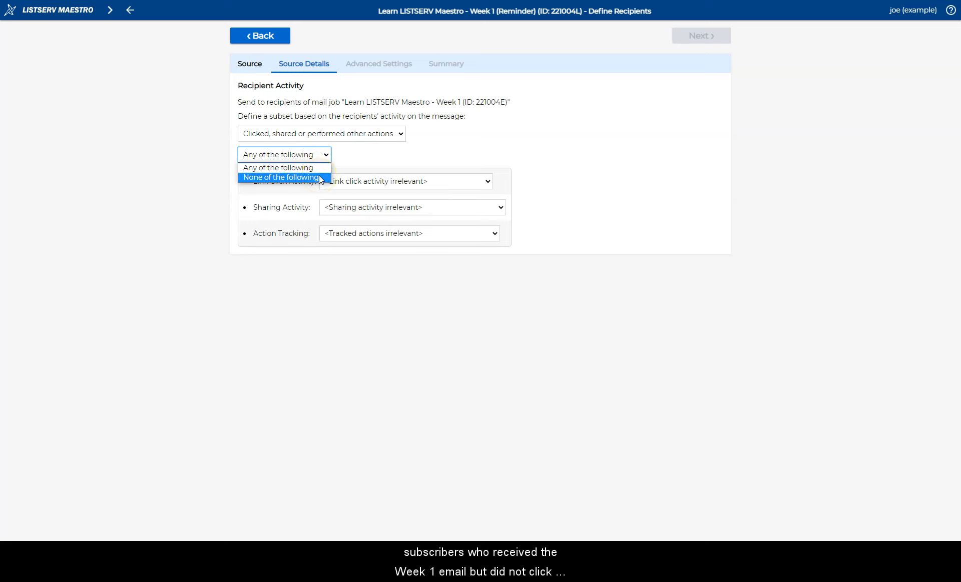
{"action": "left_click", "coordinate": [321, 177]}
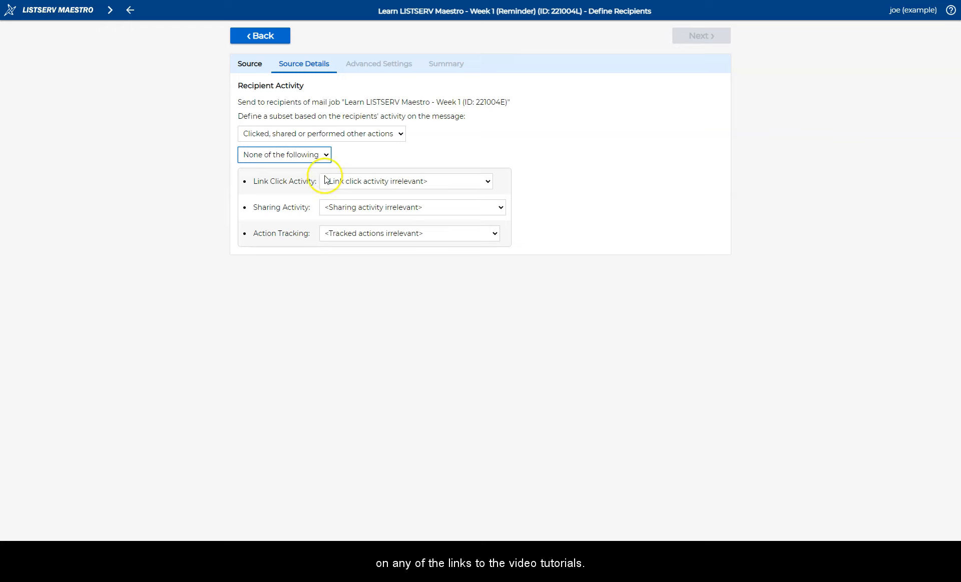
{"action": "left_click", "coordinate": [423, 183]}
{"action": "left_click", "coordinate": [423, 203]}
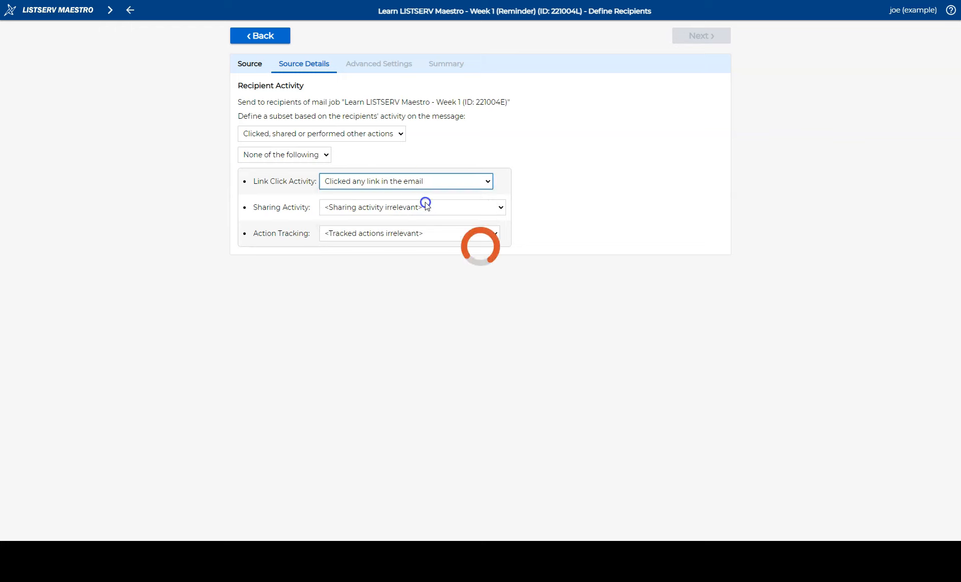
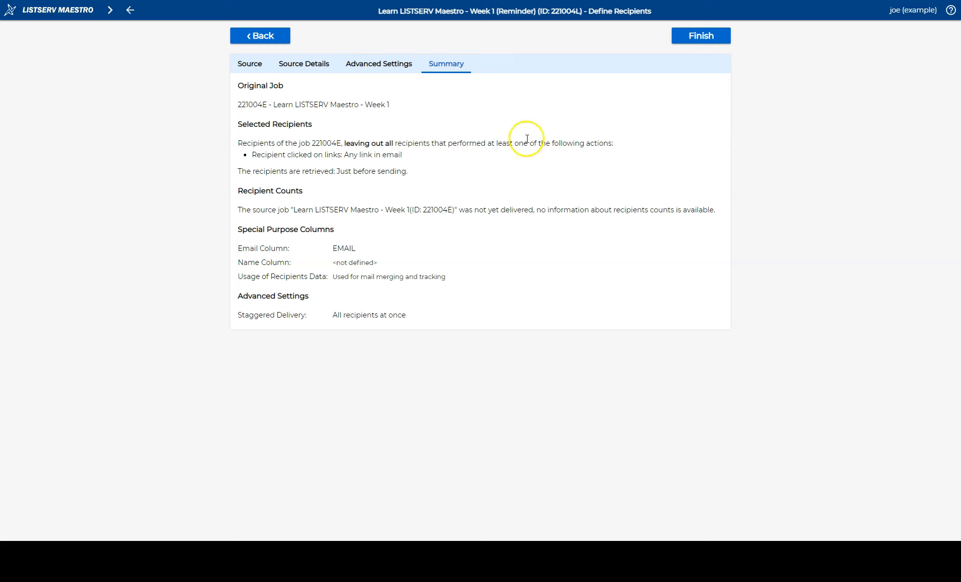
{"action": "left_click", "coordinate": [711, 43]}
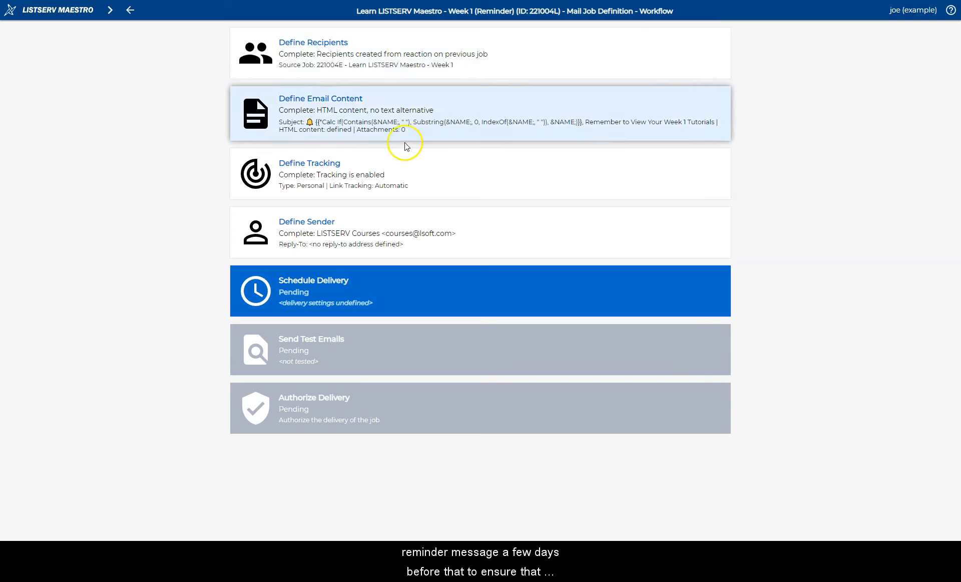
Schedule the Week 1 reminder's delivery to begin on 10/11/2022 at 13:00.
{"action": "left_click", "coordinate": [360, 286]}
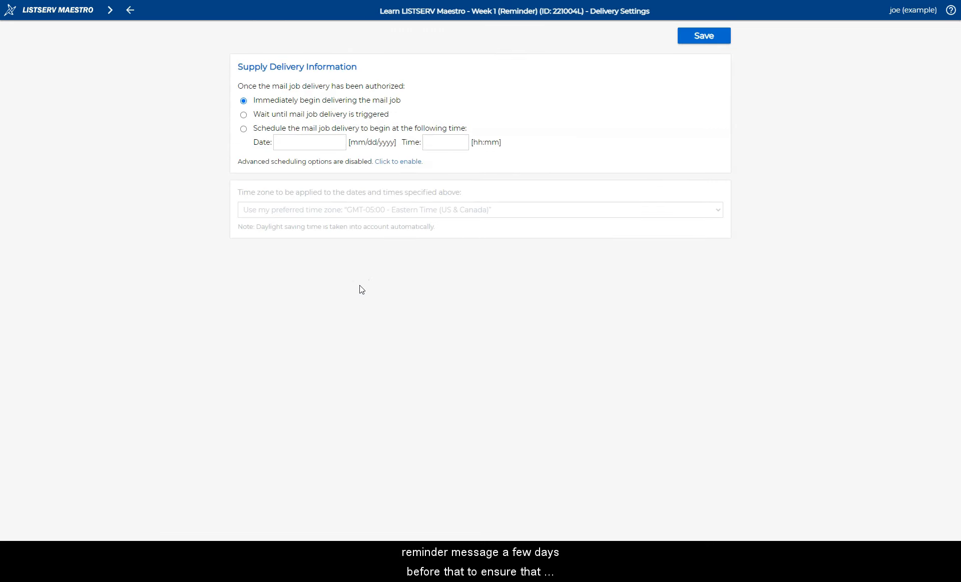
{"action": "left_click", "coordinate": [244, 128]}
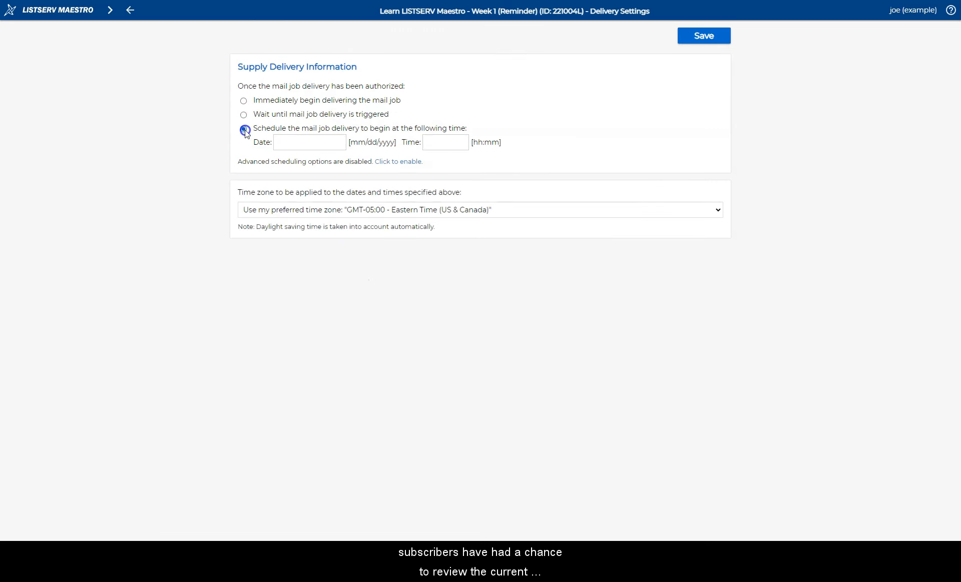
{"action": "left_click", "coordinate": [298, 140]}
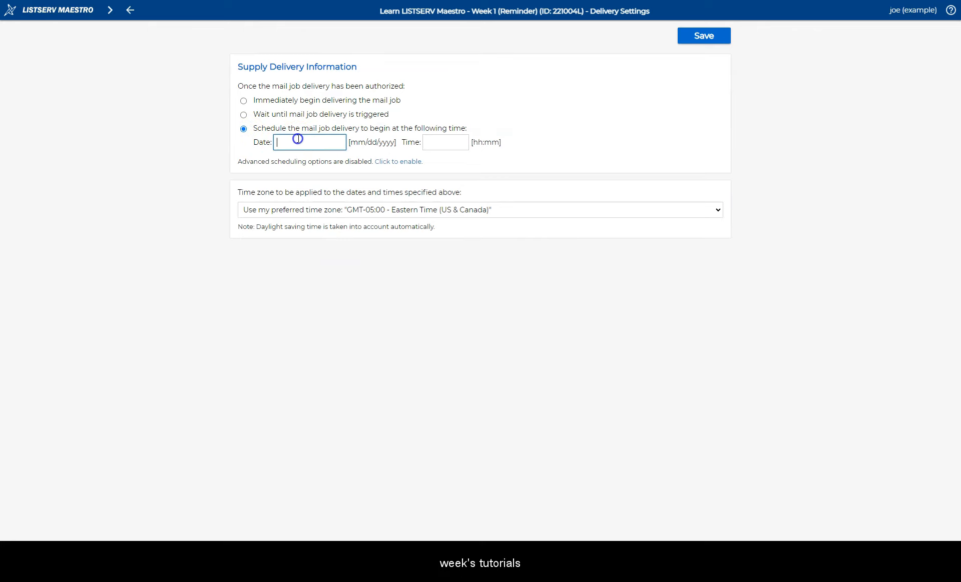
{"action": "left_click", "coordinate": [304, 221]}
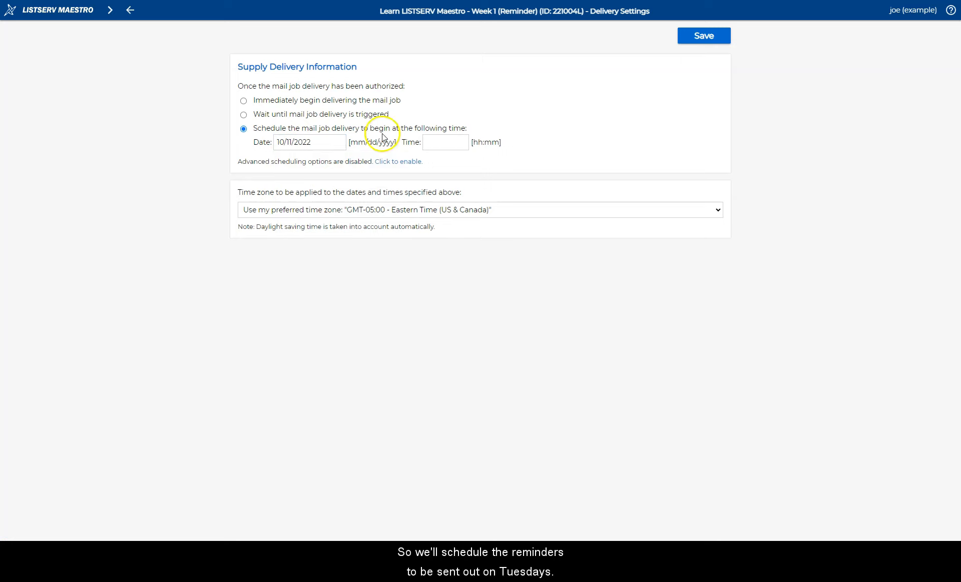
{"action": "left_click", "coordinate": [435, 140]}
{"action": "type", "text": "13:00"}
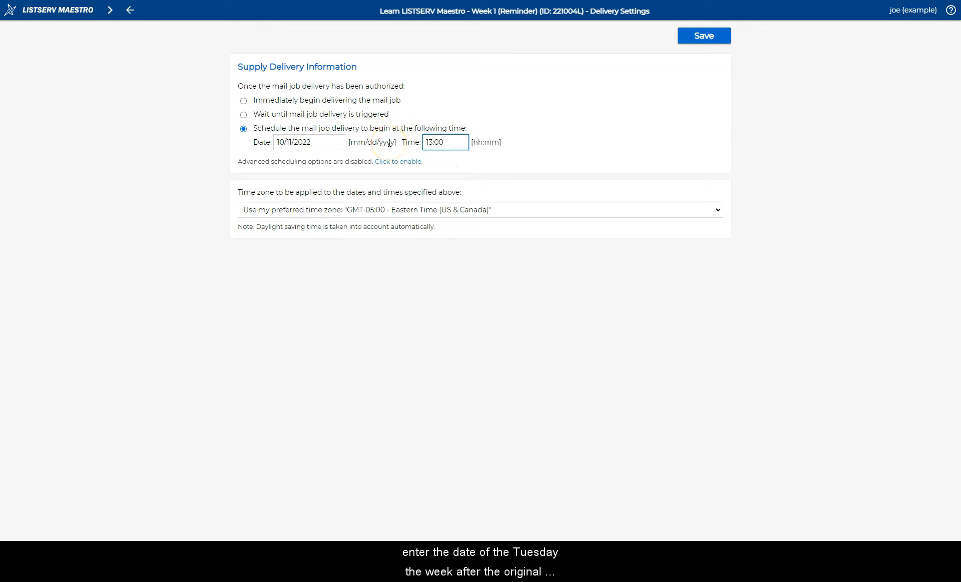
{"action": "left_click", "coordinate": [323, 145]}
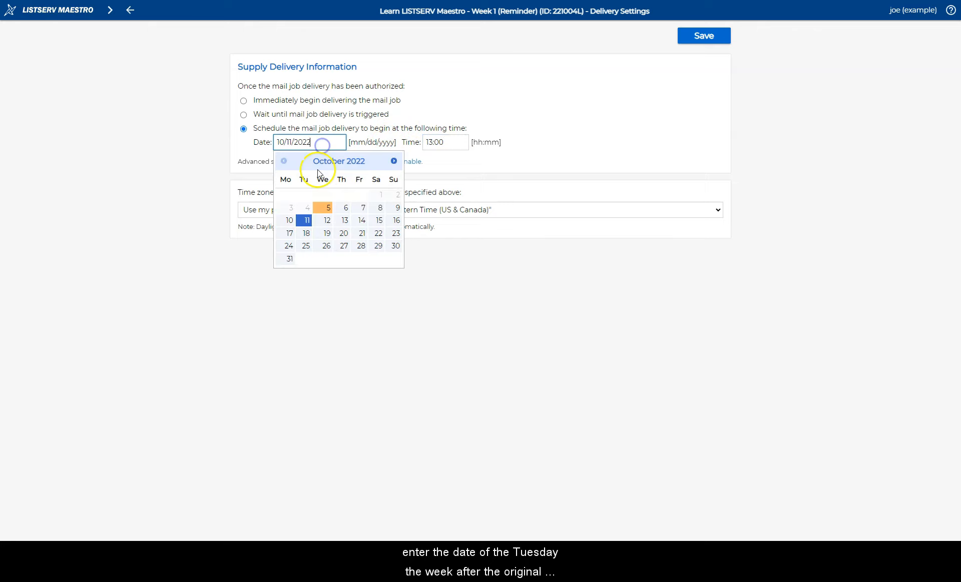
{"action": "left_click", "coordinate": [345, 209]}
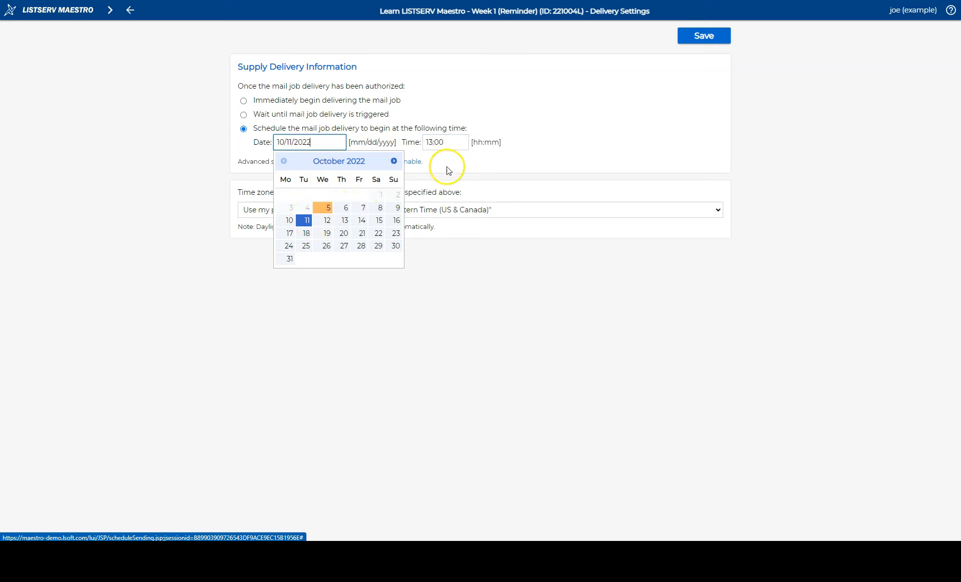
{"action": "left_click", "coordinate": [465, 180]}
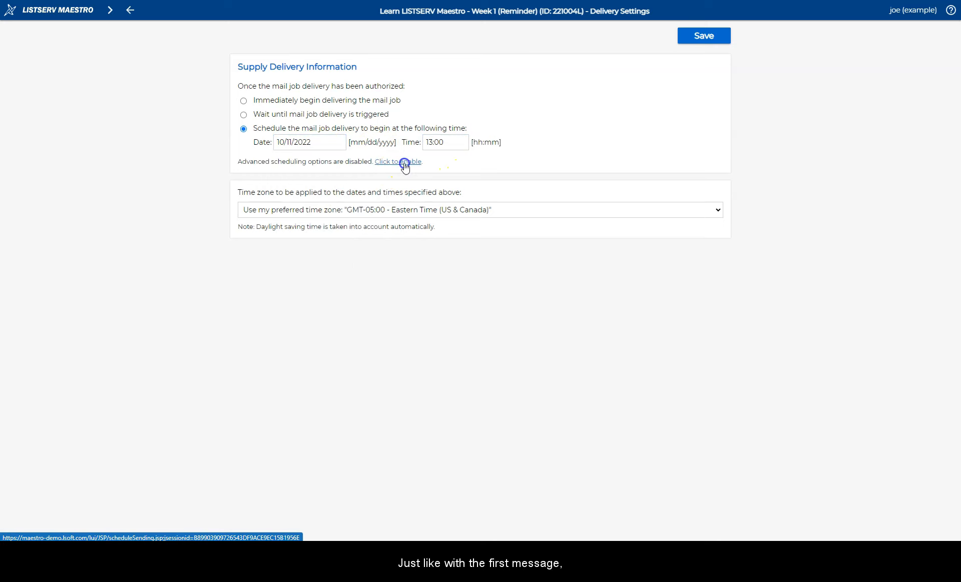
Enable Auto-Repeat Delivery for the reminder at an interval of 1 weeks, repeating until stopped manually with duplicates prevented, and save the delivery settings.
{"action": "left_click", "coordinate": [403, 162]}
{"action": "left_click", "coordinate": [244, 224]}
{"action": "left_click", "coordinate": [481, 280]}
{"action": "left_click", "coordinate": [473, 310]}
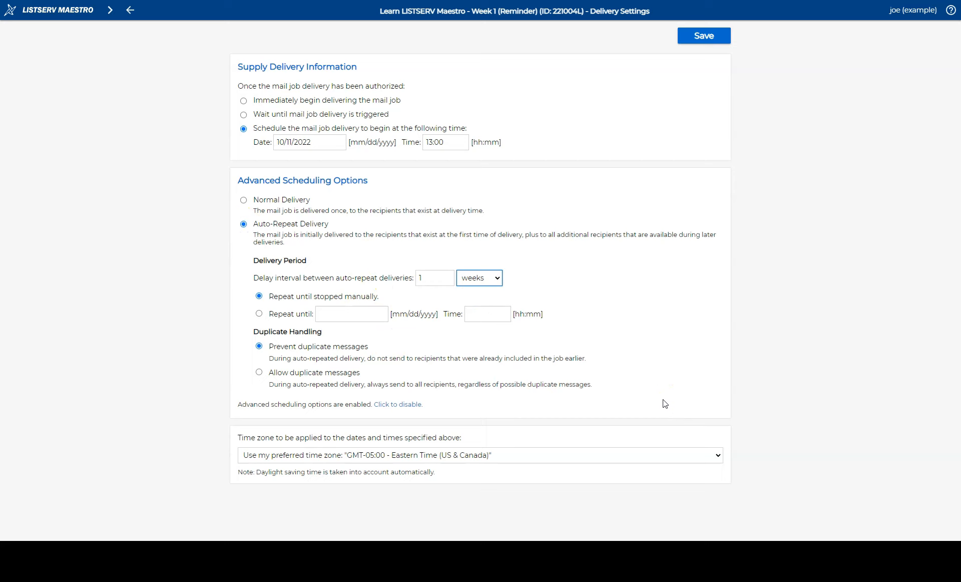
{"action": "left_click", "coordinate": [703, 36]}
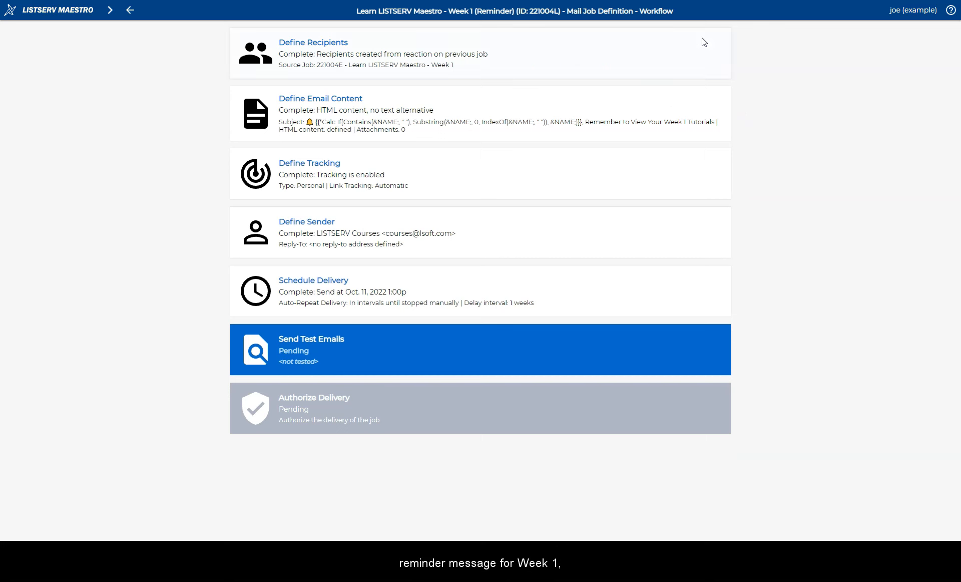
Return to the mail jobs list and open the job definition of Learn LISTSERV Maestro - Week 2.
{"action": "left_click", "coordinate": [133, 10]}
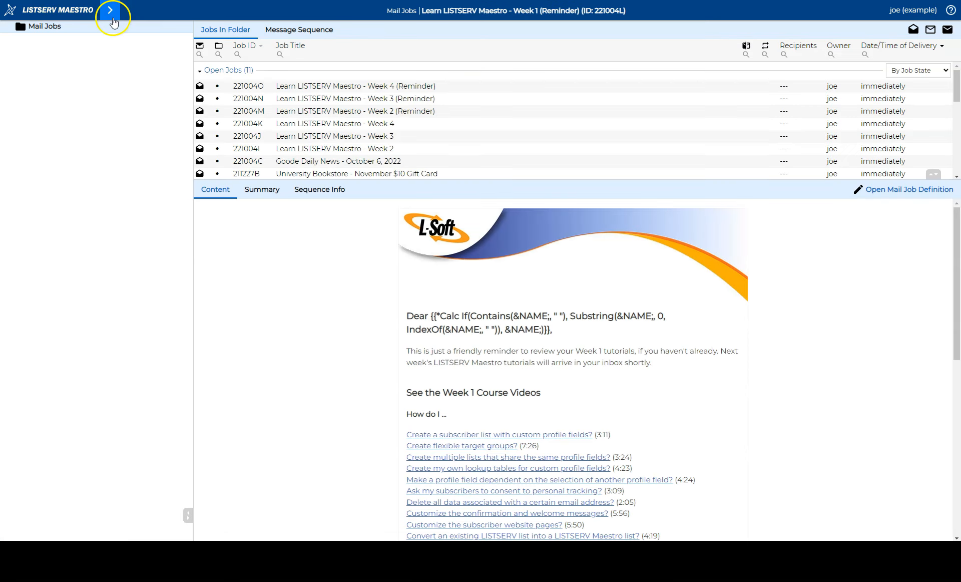
{"action": "left_click", "coordinate": [383, 153]}
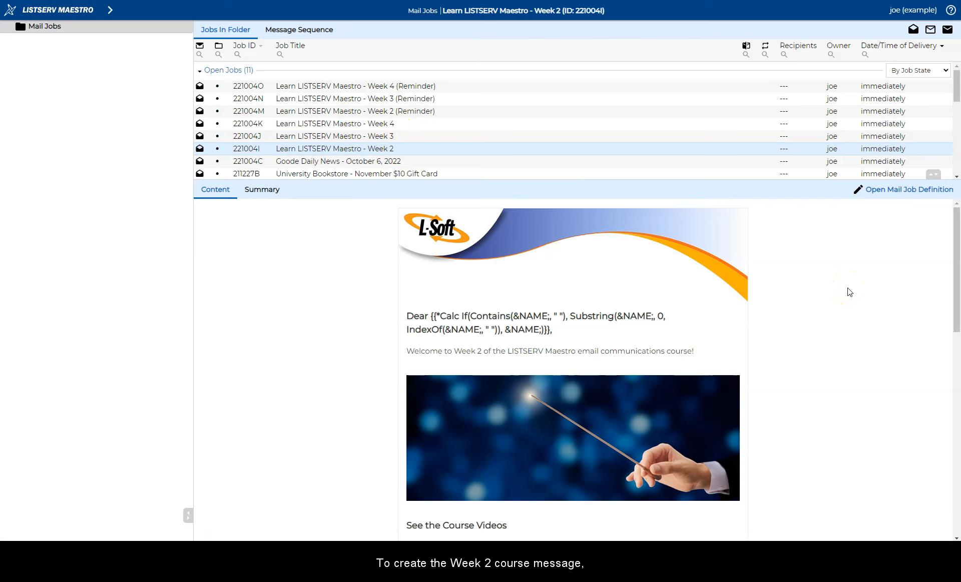
{"action": "left_click", "coordinate": [893, 190]}
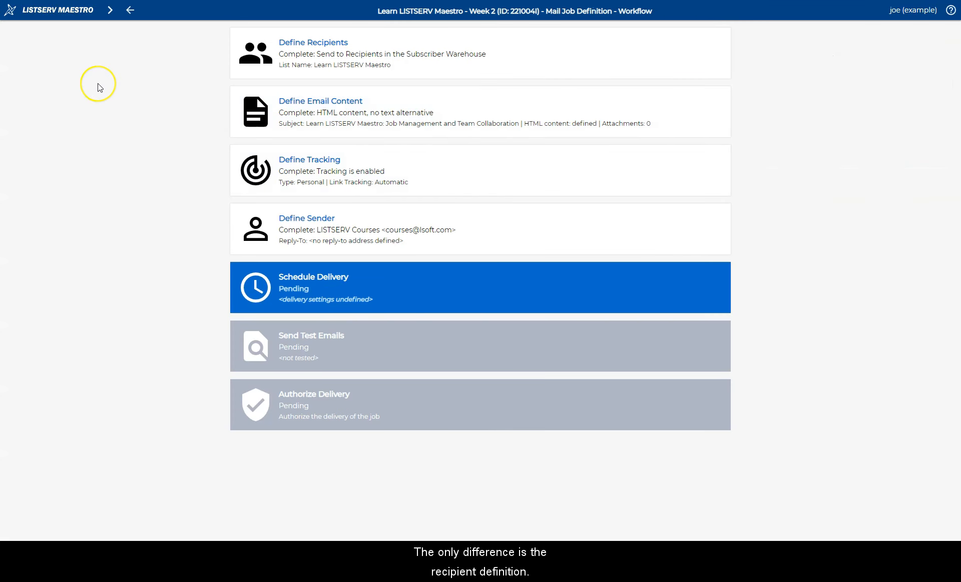
Change the Week 2 job's recipients type to Determine Recipients Based on Reaction to Another Job.
{"action": "left_click", "coordinate": [371, 60]}
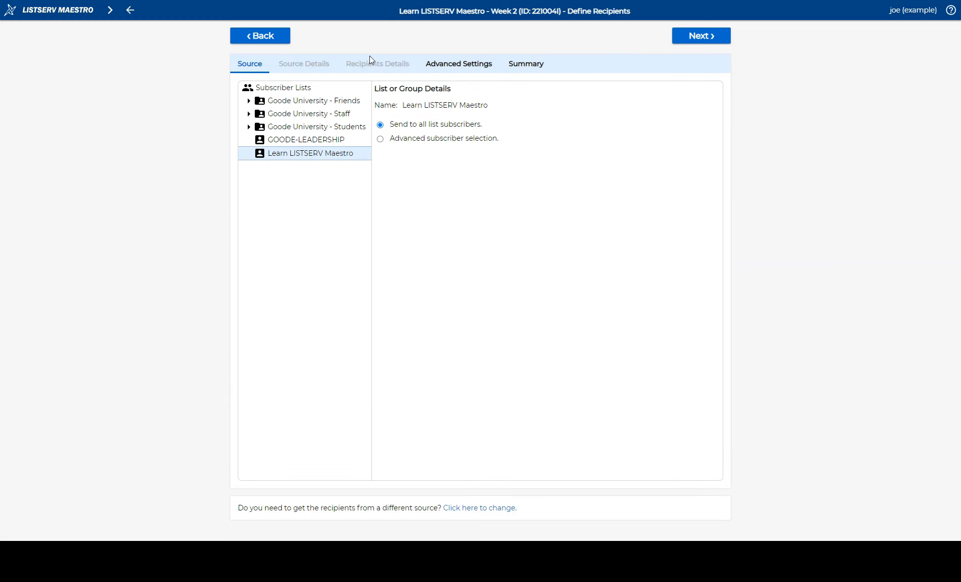
{"action": "left_click", "coordinate": [480, 508]}
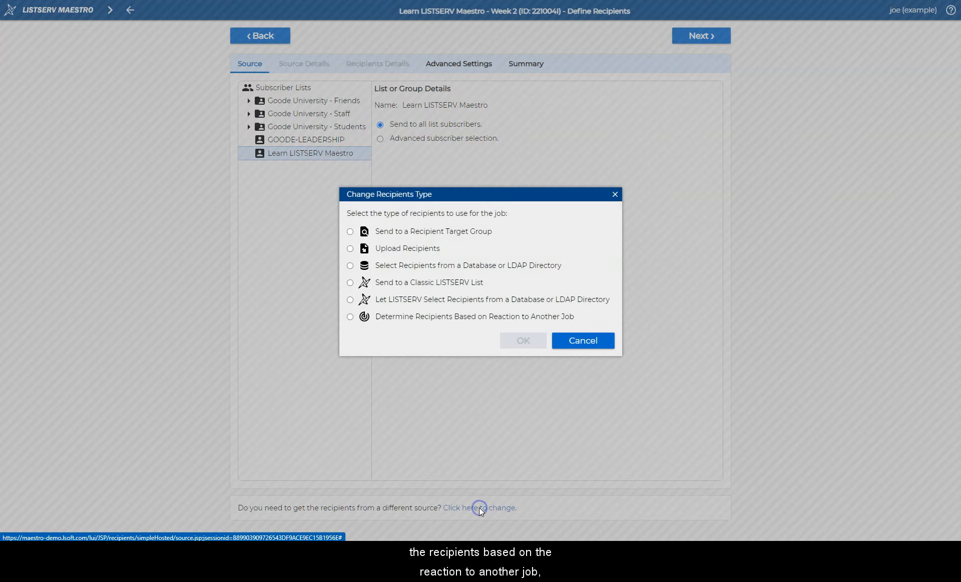
{"action": "left_click", "coordinate": [350, 316]}
{"action": "left_click", "coordinate": [522, 341]}
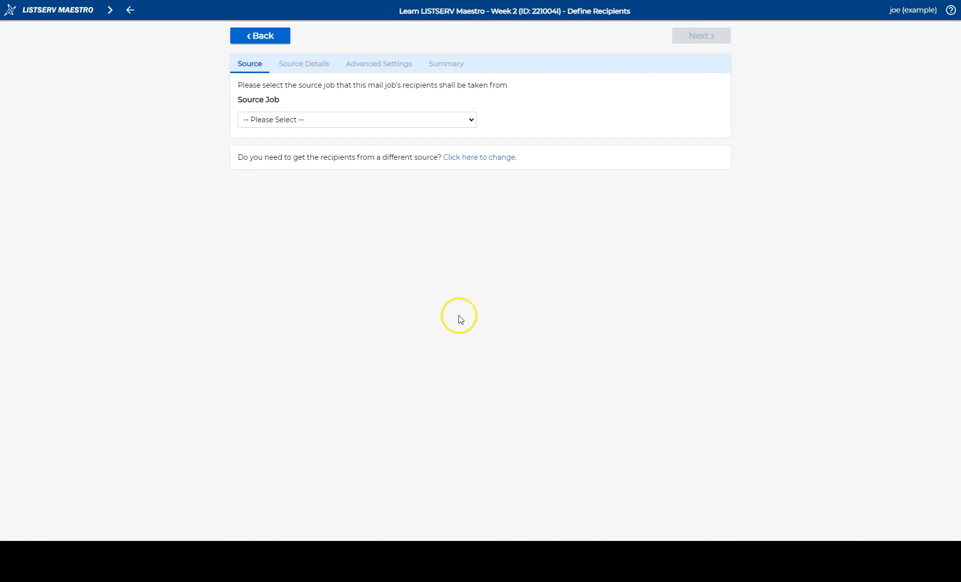
Choose Learn LISTSERV Maestro - Week 1 as source job, keep further activity irrelevant, and finish the Week 2 recipients definition.
{"action": "left_click", "coordinate": [344, 119]}
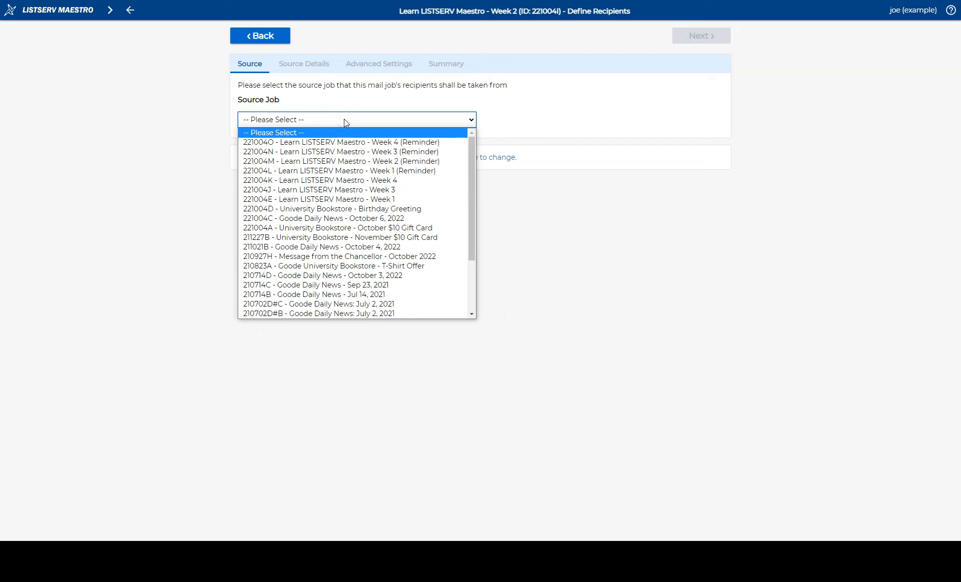
{"action": "left_click", "coordinate": [346, 199]}
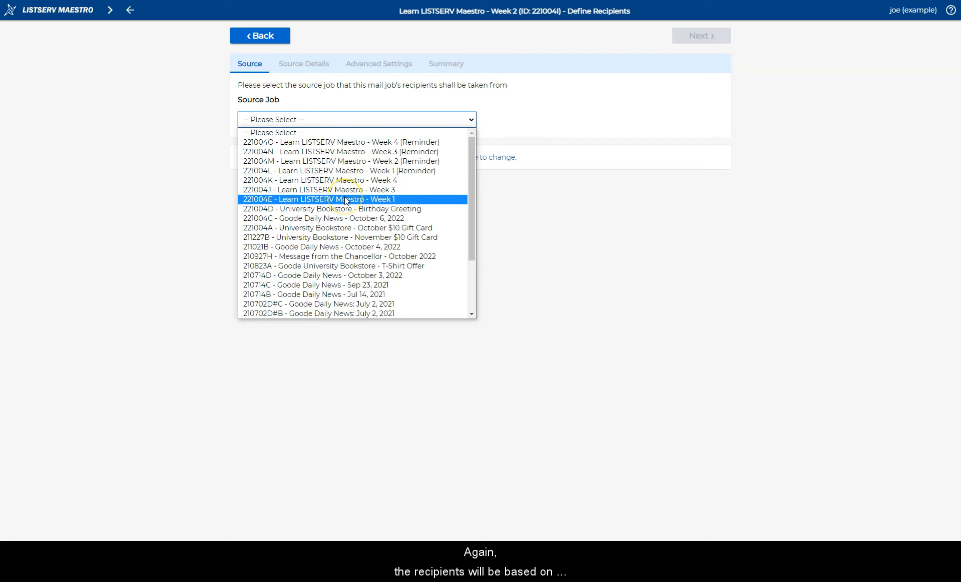
{"action": "left_click", "coordinate": [346, 200]}
{"action": "left_click", "coordinate": [694, 38]}
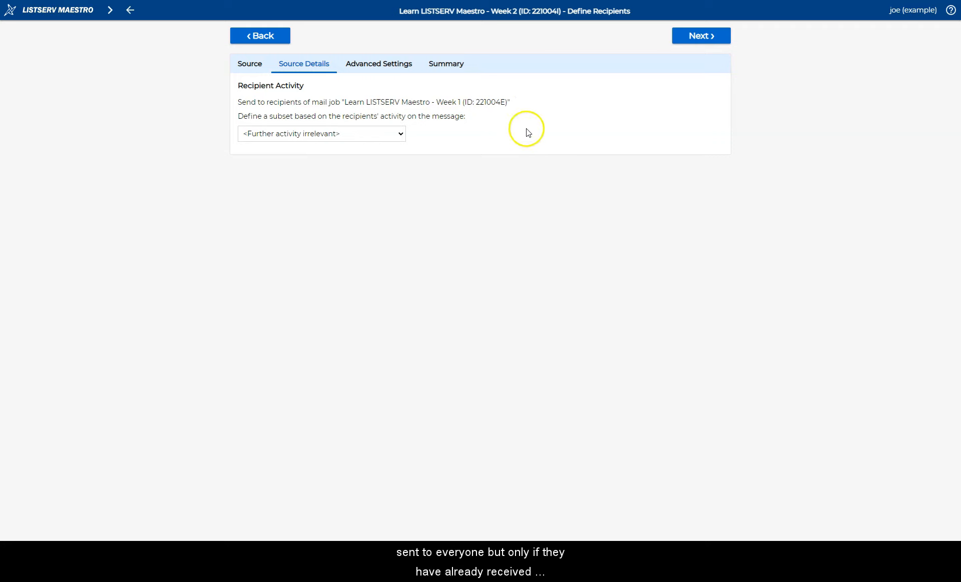
{"action": "left_click", "coordinate": [699, 38]}
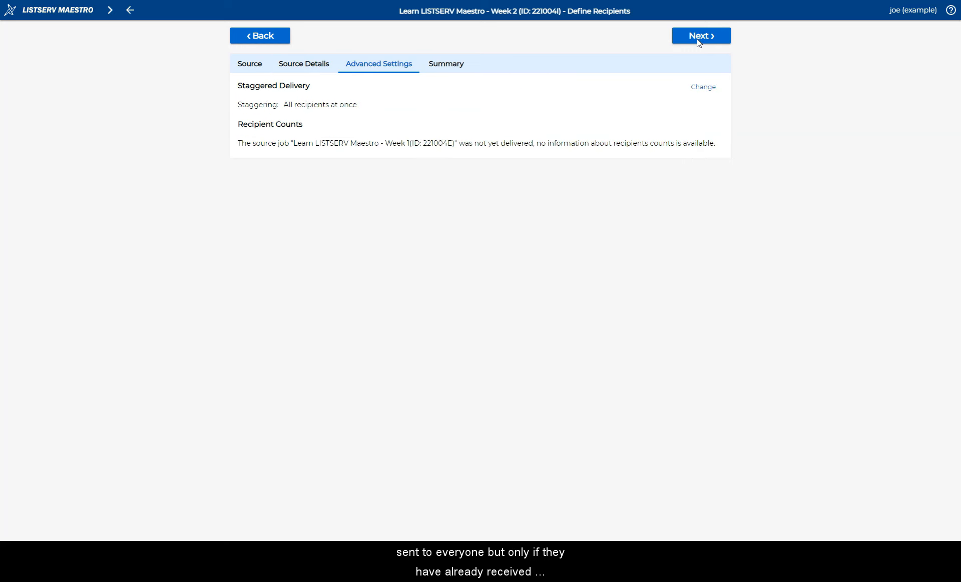
{"action": "left_click", "coordinate": [700, 39]}
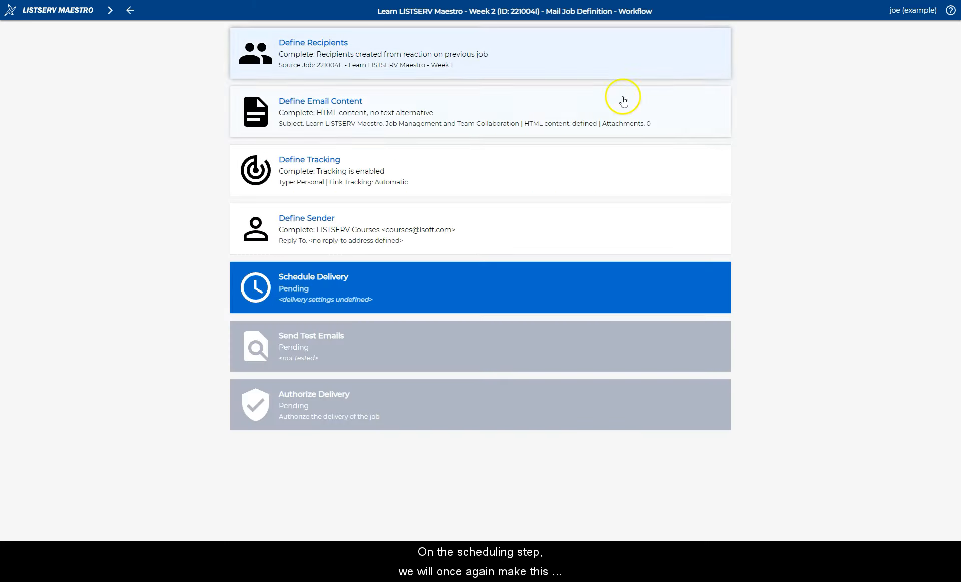
Schedule the Week 2 job's delivery to begin on 10/13/2022 at 13:00.
{"action": "left_click", "coordinate": [429, 295]}
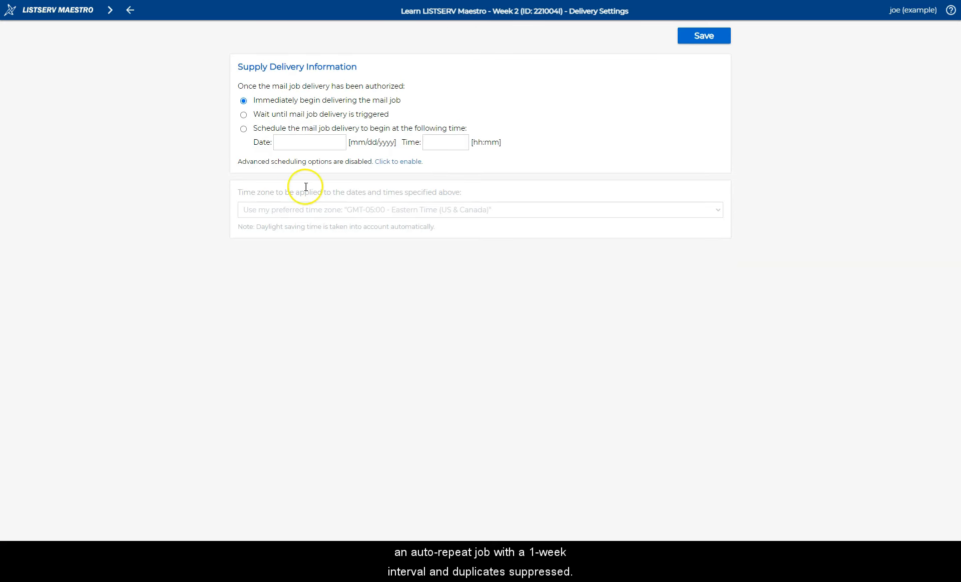
{"action": "left_click", "coordinate": [243, 128]}
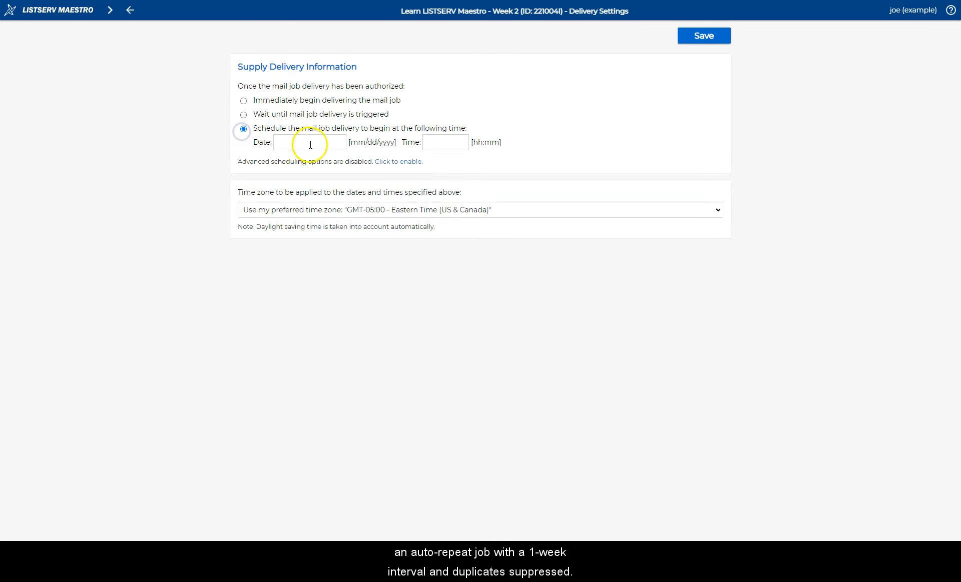
{"action": "left_click", "coordinate": [310, 142]}
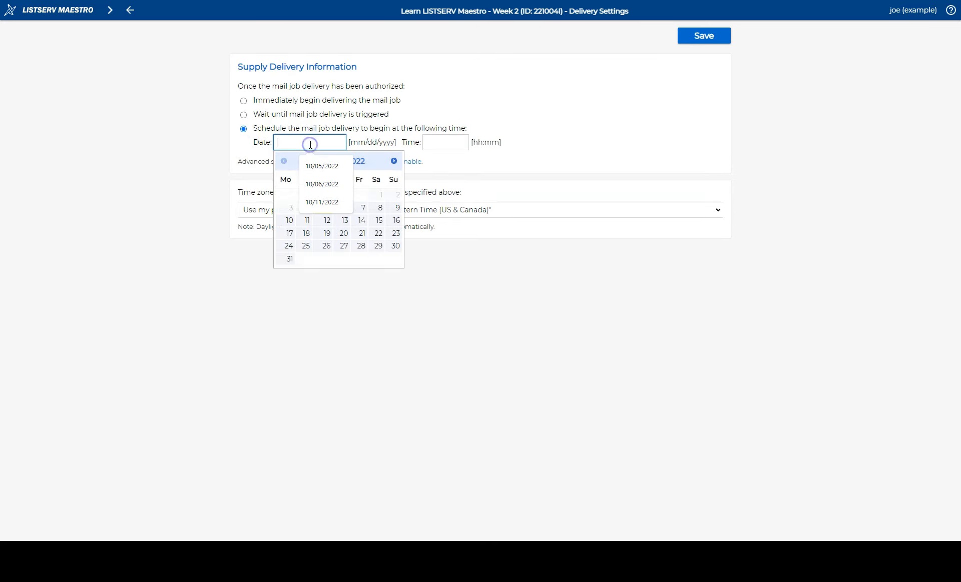
{"action": "left_click", "coordinate": [345, 220]}
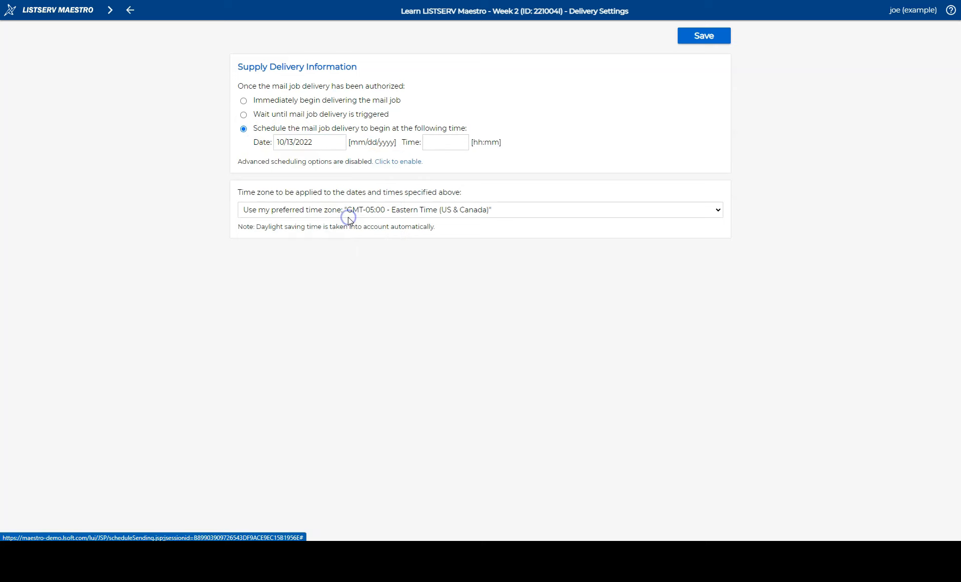
{"action": "left_click", "coordinate": [435, 146]}
{"action": "left_click", "coordinate": [449, 166]}
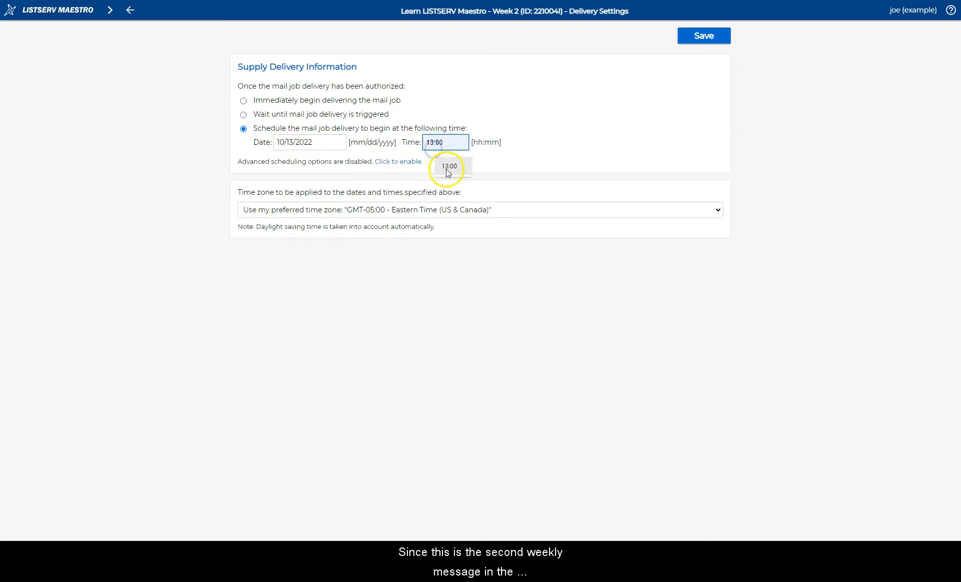
Enable advanced scheduling for the Week 2 job, set Auto-Repeat Delivery at an interval of 1 week, and save the delivery settings.
{"action": "left_click", "coordinate": [404, 165]}
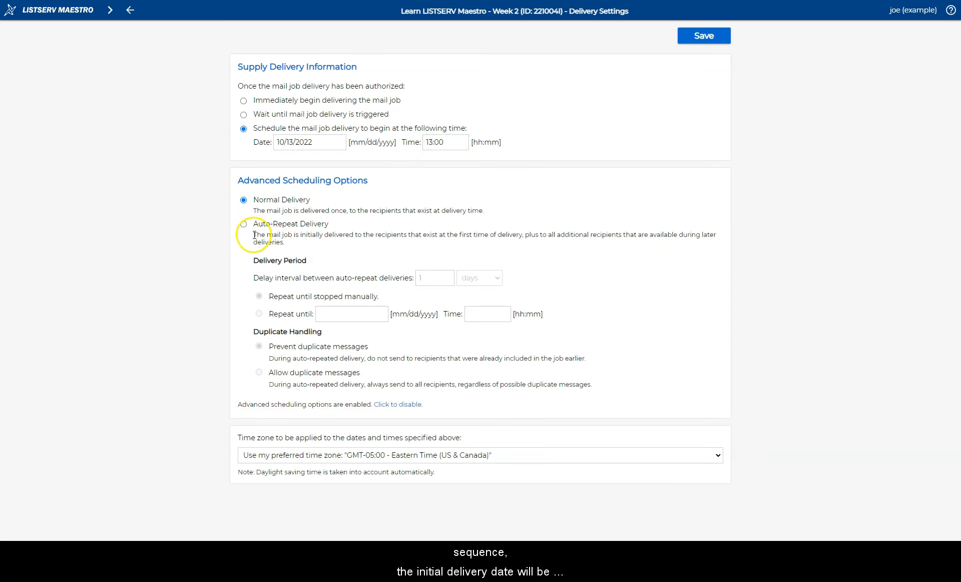
{"action": "left_click", "coordinate": [243, 224]}
{"action": "left_click", "coordinate": [476, 278]}
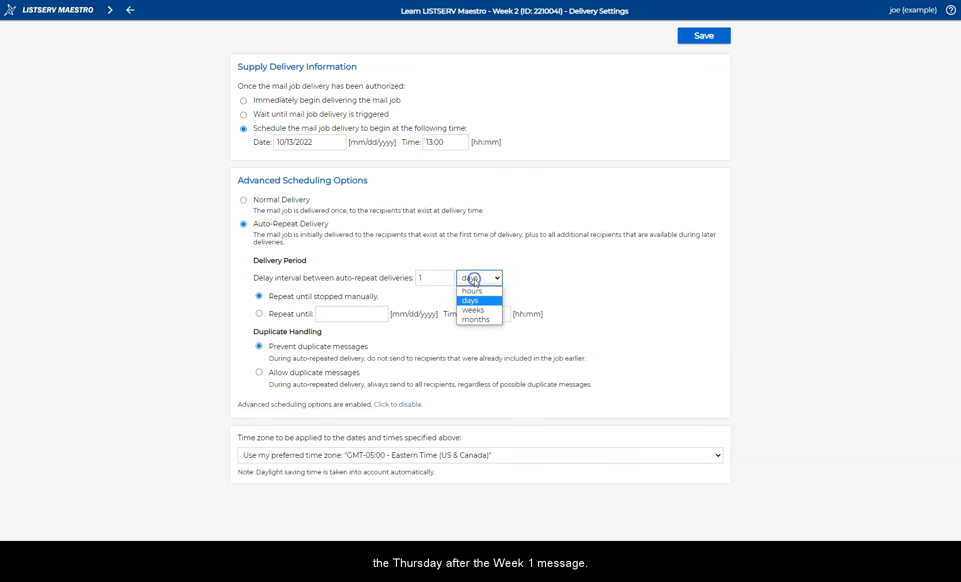
{"action": "left_click", "coordinate": [477, 310]}
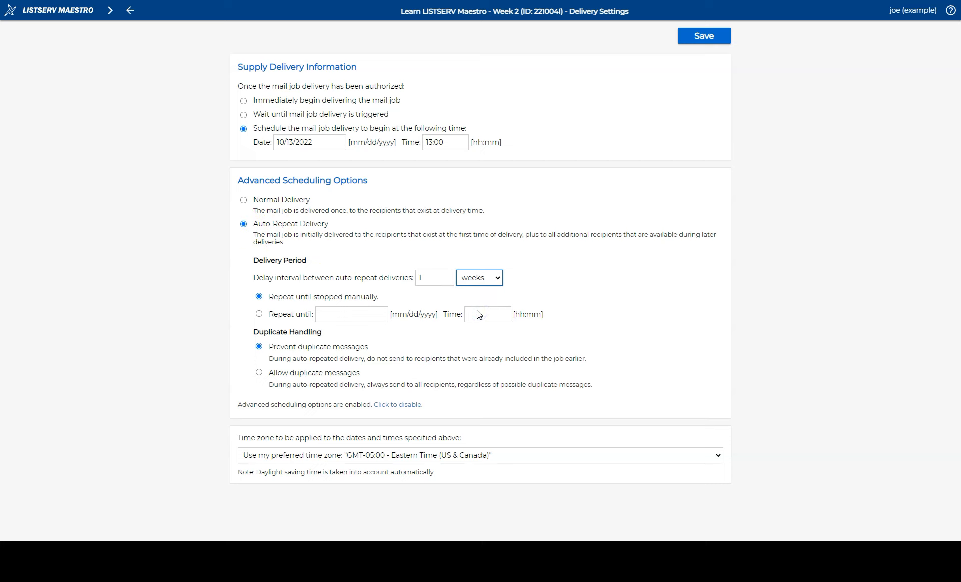
{"action": "left_click", "coordinate": [334, 145]}
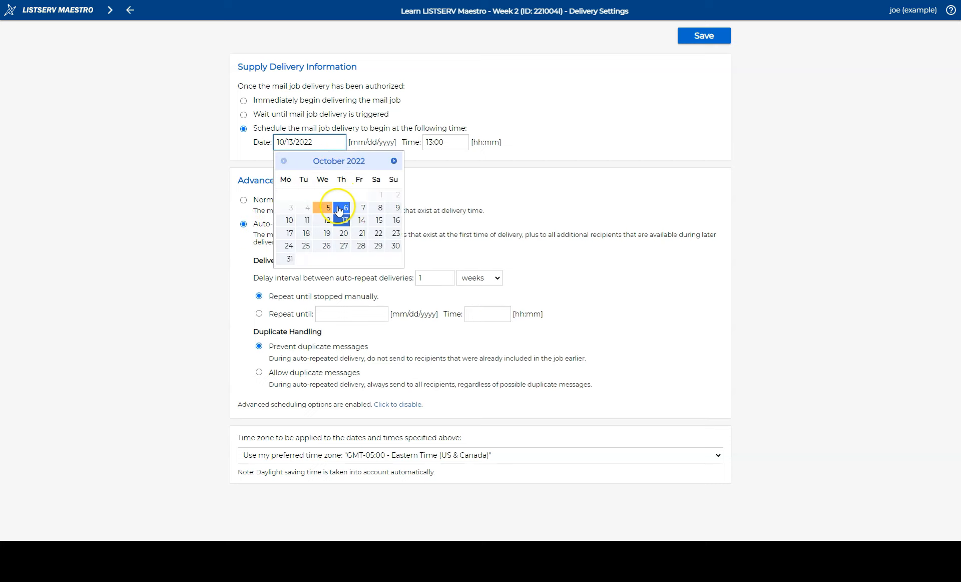
{"action": "left_click", "coordinate": [698, 356]}
{"action": "left_click", "coordinate": [719, 40]}
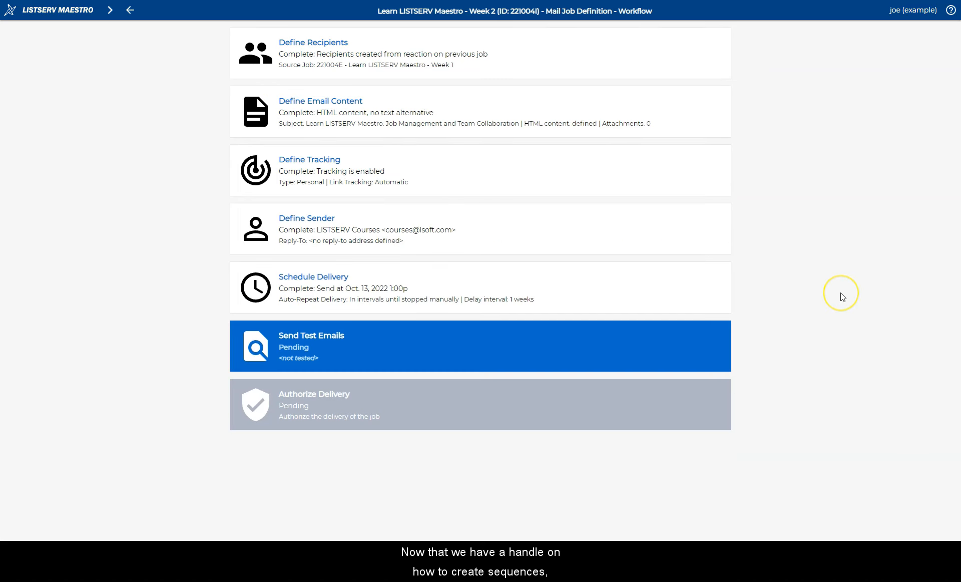
Return to the mail jobs list and open the job definition of Learn LISTSERV Maestro - Week 2 (Reminder).
{"action": "left_click", "coordinate": [109, 20]}
{"action": "left_click", "coordinate": [97, 54]}
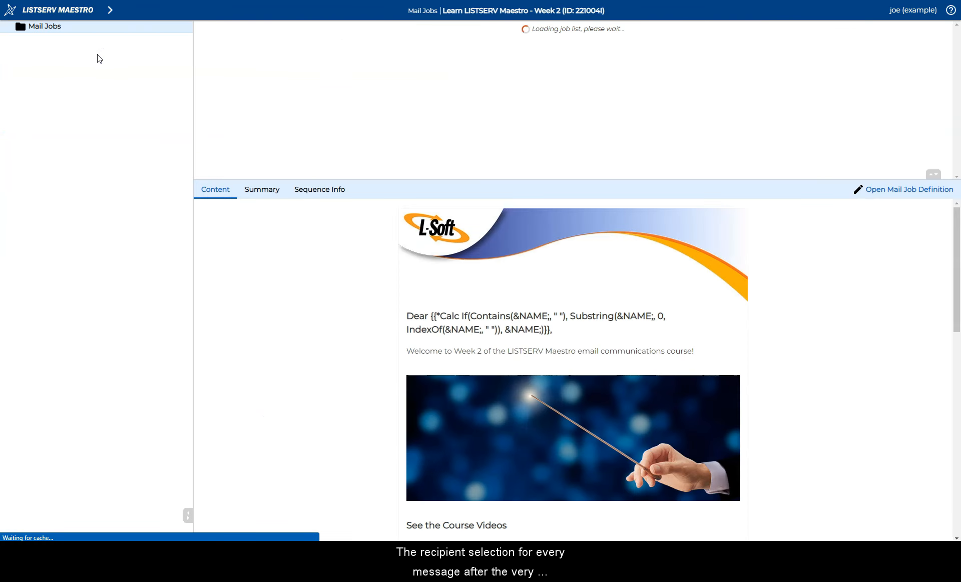
{"action": "left_click", "coordinate": [394, 110]}
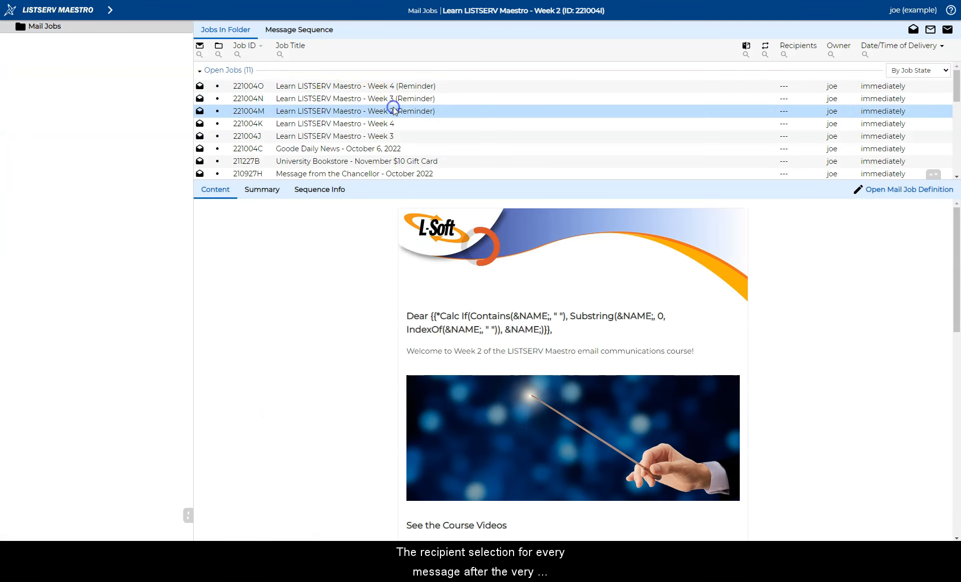
{"action": "left_click", "coordinate": [909, 195]}
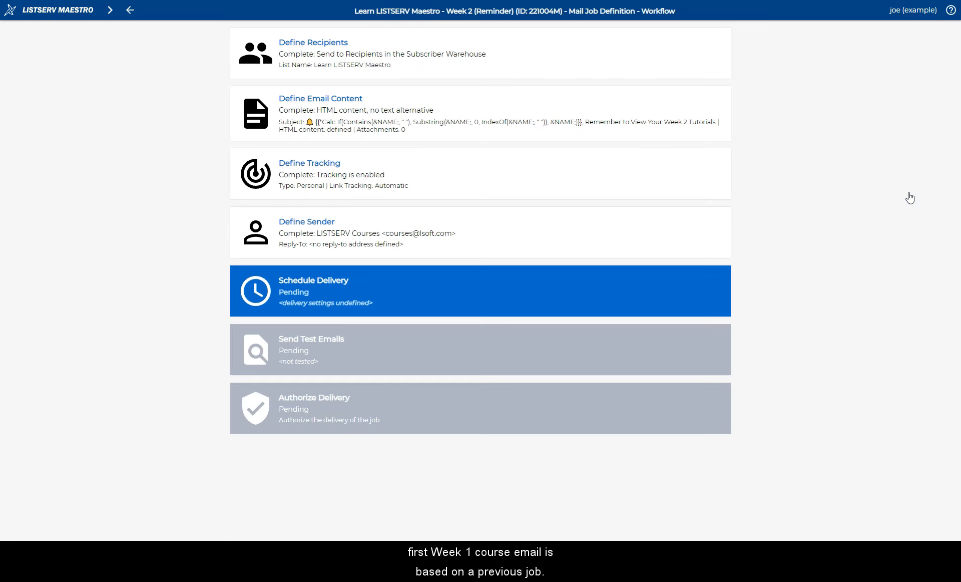
Change the Week 2 reminder's recipients type to Determine Recipients Based on Reaction to Another Job.
{"action": "left_click", "coordinate": [476, 55]}
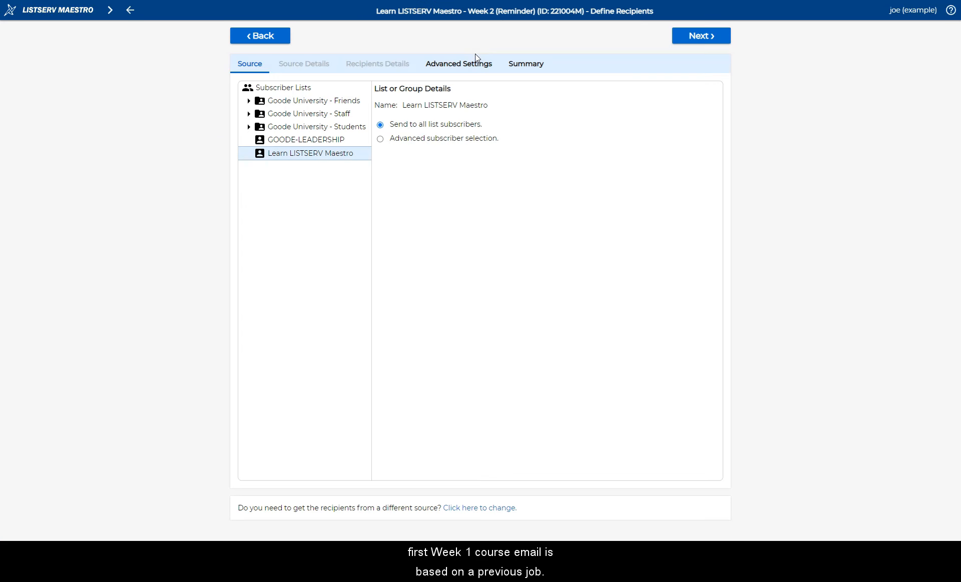
{"action": "left_click", "coordinate": [483, 507]}
{"action": "left_click", "coordinate": [350, 317]}
{"action": "left_click", "coordinate": [521, 341]}
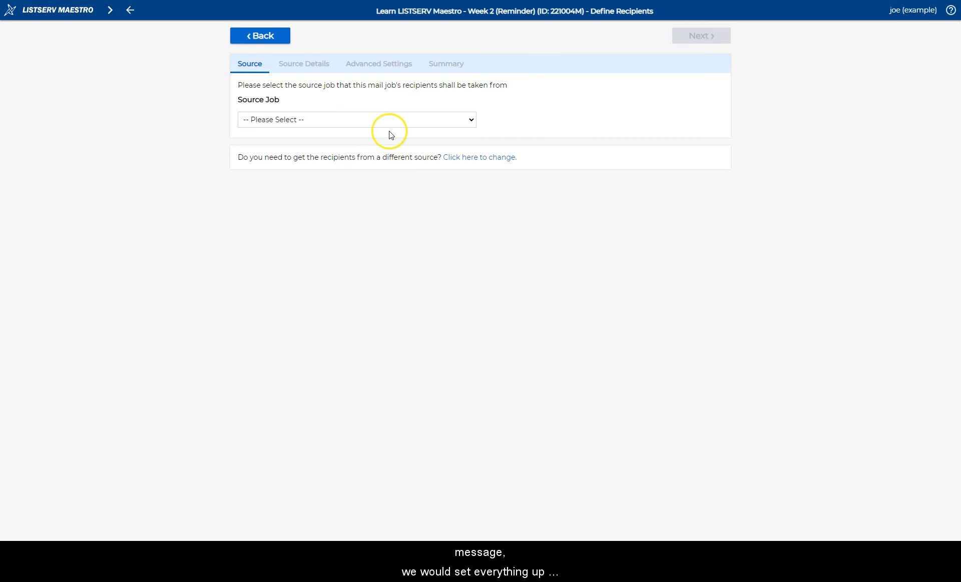
Choose Learn LISTSERV Maestro - Week 2 as the source job for the Week 2 reminder's recipients.
{"action": "left_click", "coordinate": [396, 118]}
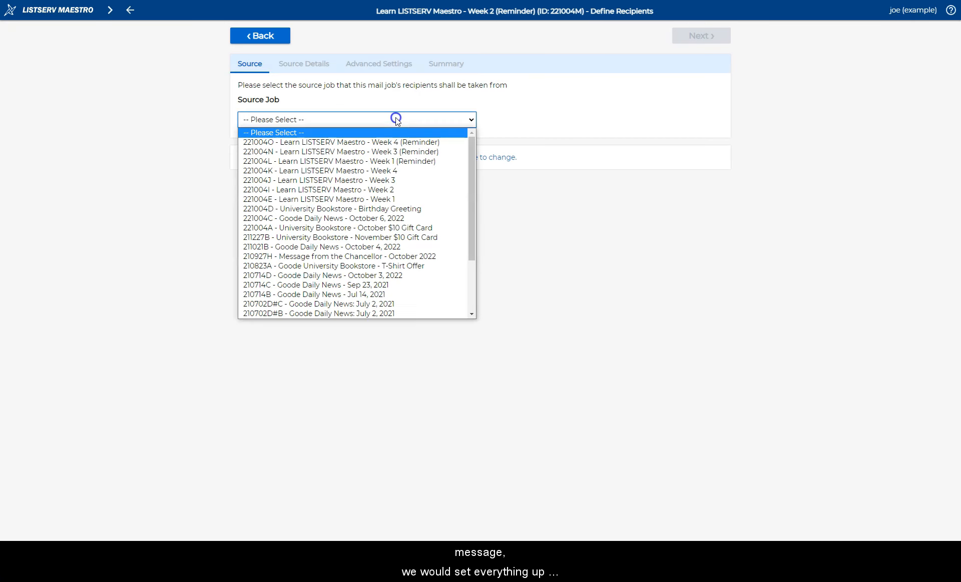
{"action": "left_click", "coordinate": [395, 190]}
{"action": "left_click", "coordinate": [708, 35]}
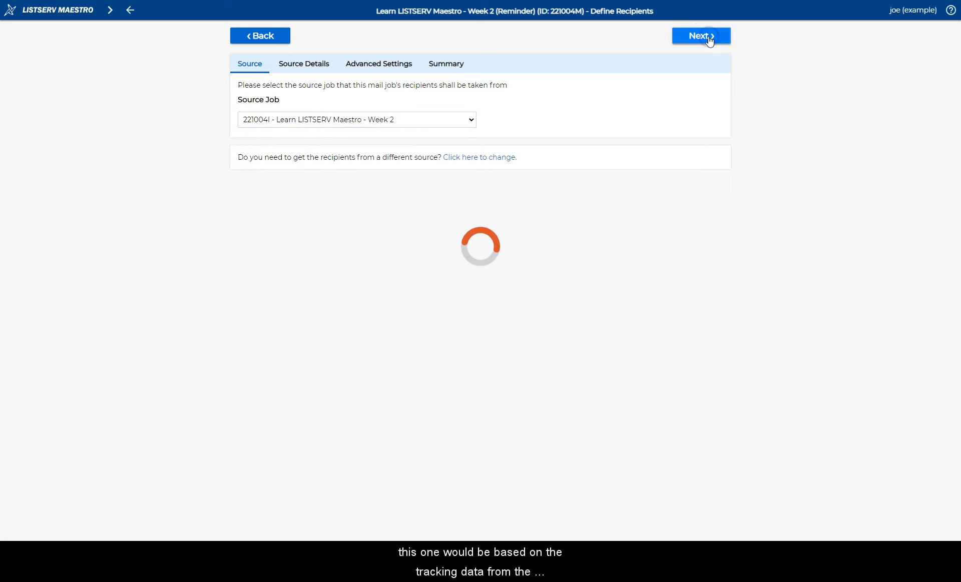
Limit the reminder's recipients to those who did none of the following: clicked any link in the email, and finish the recipients definition.
{"action": "left_click", "coordinate": [367, 134]}
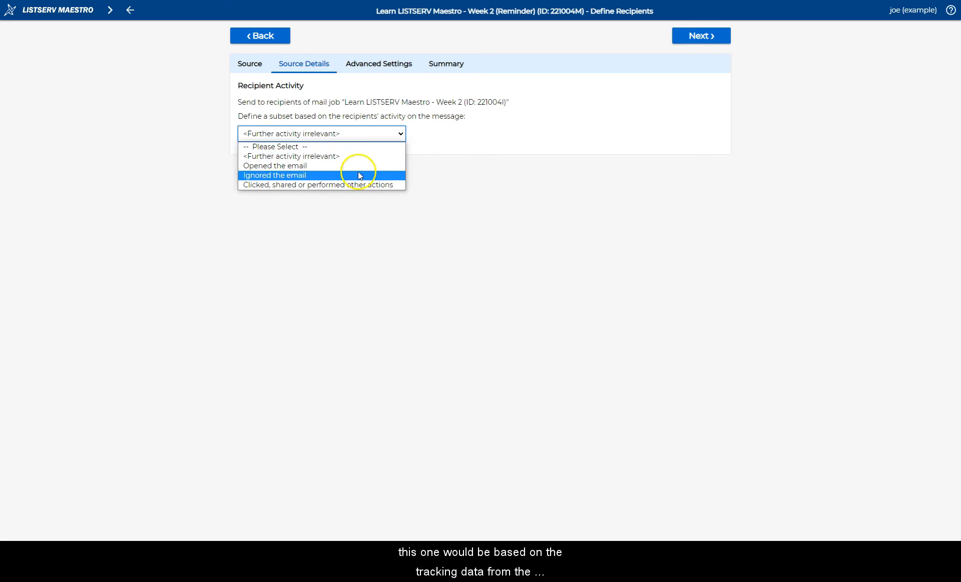
{"action": "left_click", "coordinate": [369, 185]}
{"action": "left_click", "coordinate": [278, 154]}
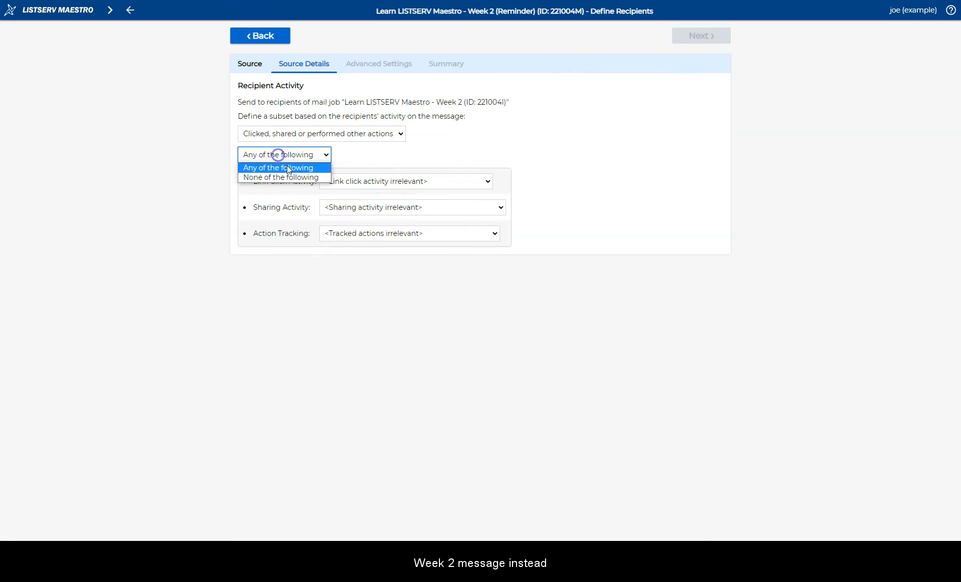
{"action": "left_click", "coordinate": [295, 177]}
{"action": "left_click", "coordinate": [412, 183]}
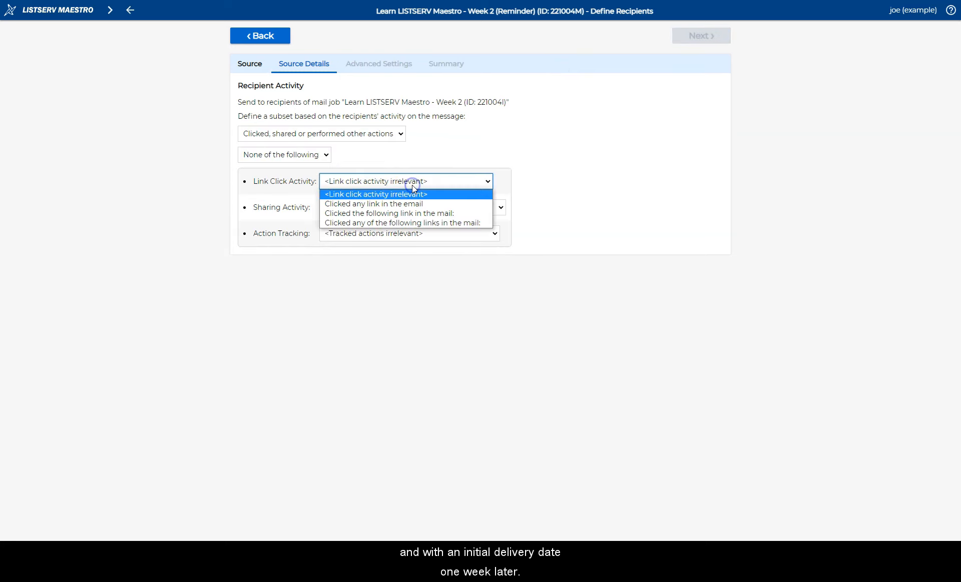
{"action": "left_click", "coordinate": [381, 203]}
{"action": "left_click", "coordinate": [709, 37]}
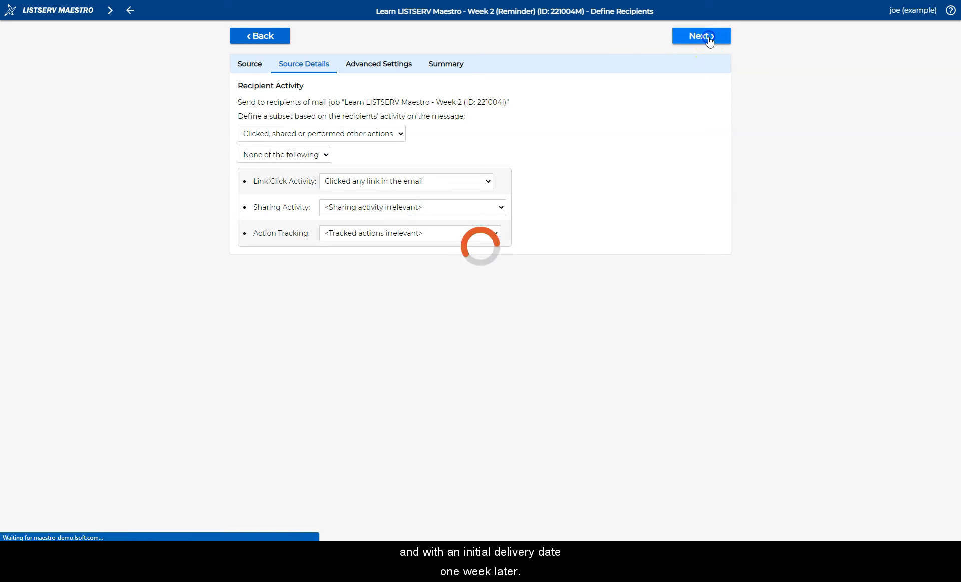
{"action": "left_click", "coordinate": [709, 38]}
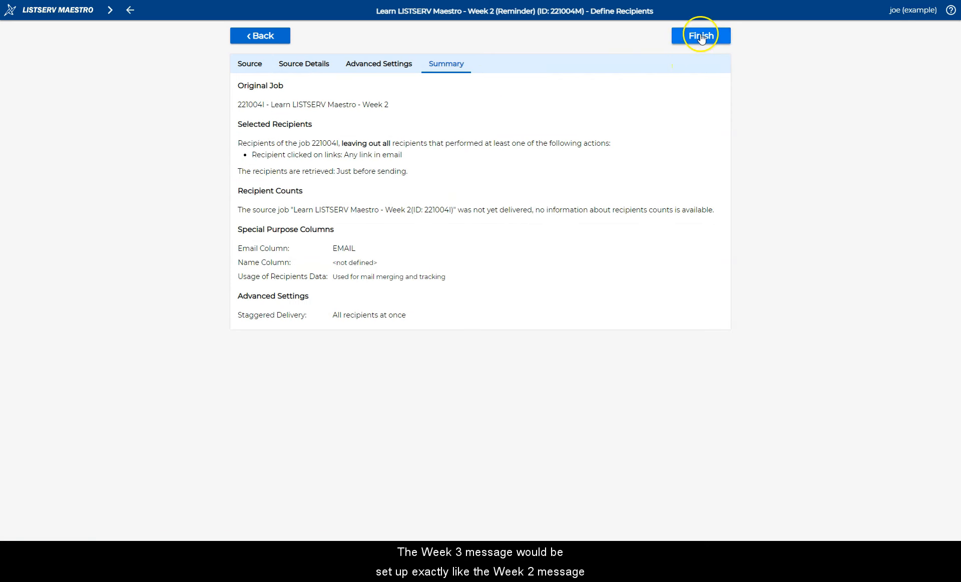
{"action": "left_click", "coordinate": [701, 35]}
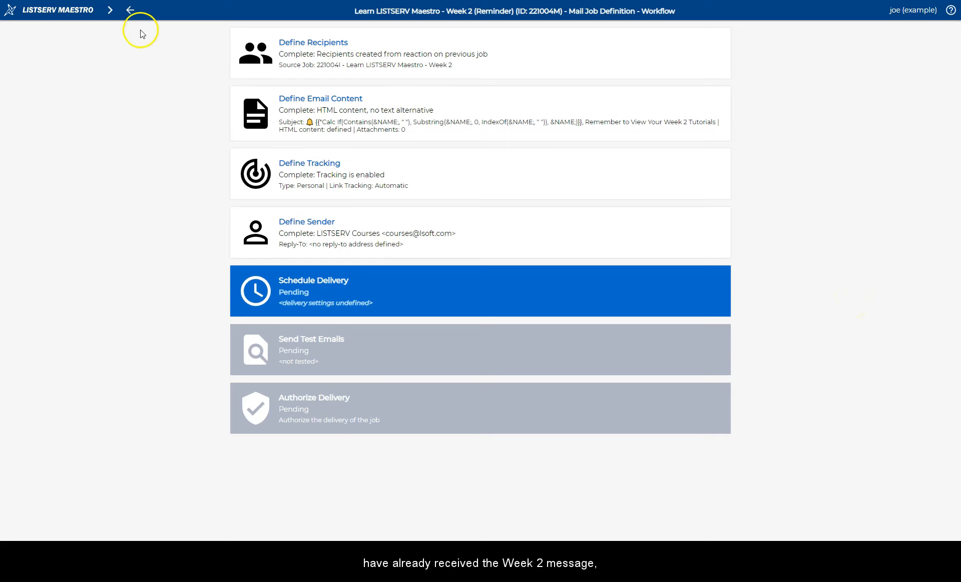
Return to the mail jobs list and examine the initial delivery dates of all weekly course and reminder jobs from Week 1 to Week 4.
{"action": "left_click", "coordinate": [108, 9]}
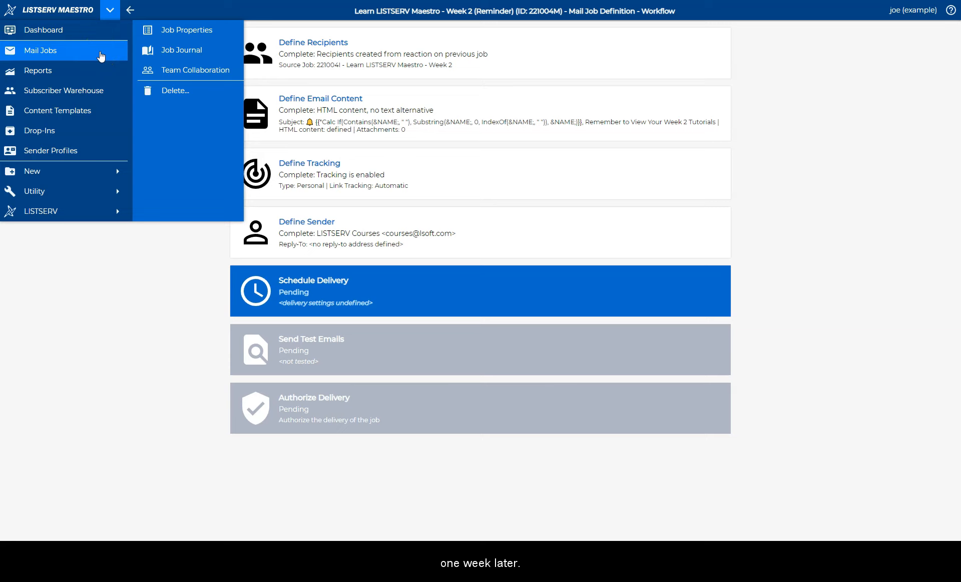
{"action": "left_click", "coordinate": [100, 53]}
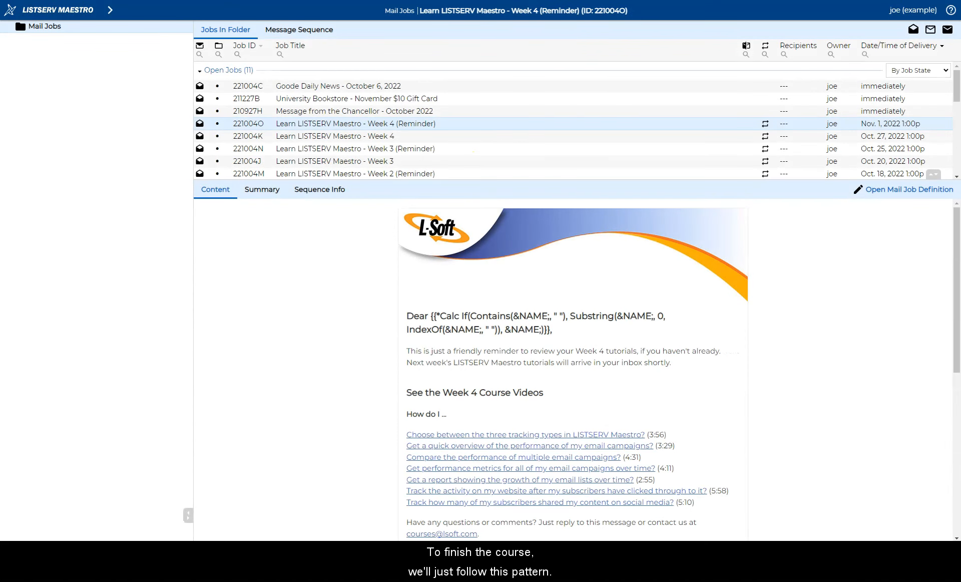
{"action": "left_click_drag", "start_coordinate": [956, 95], "coordinate": [956, 108]}
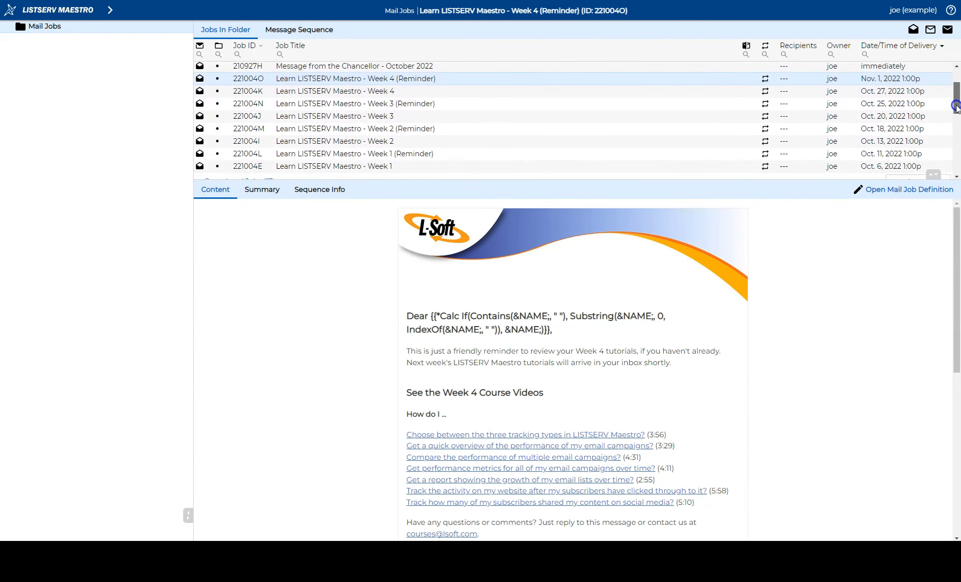
{"action": "left_click", "coordinate": [899, 168]}
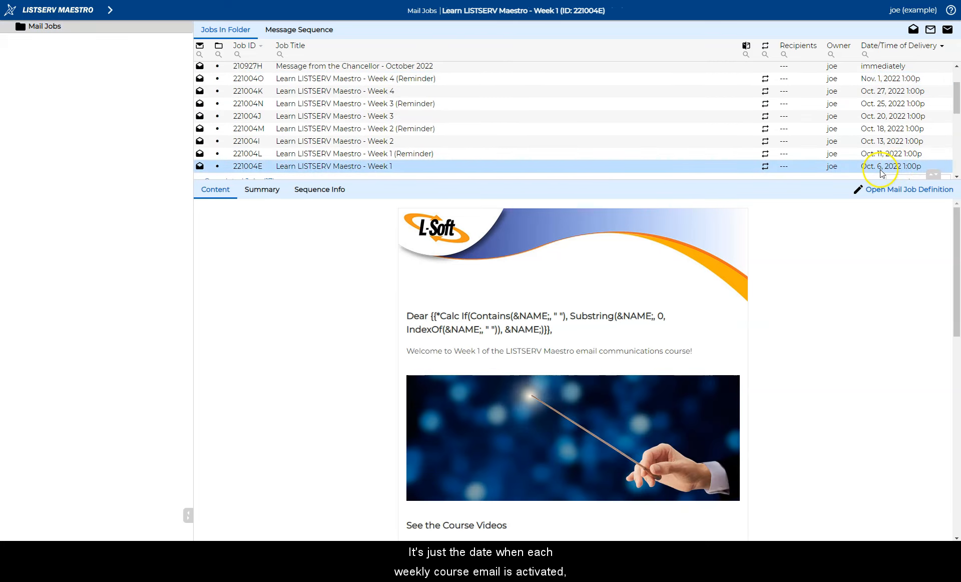
{"action": "left_click", "coordinate": [882, 156]}
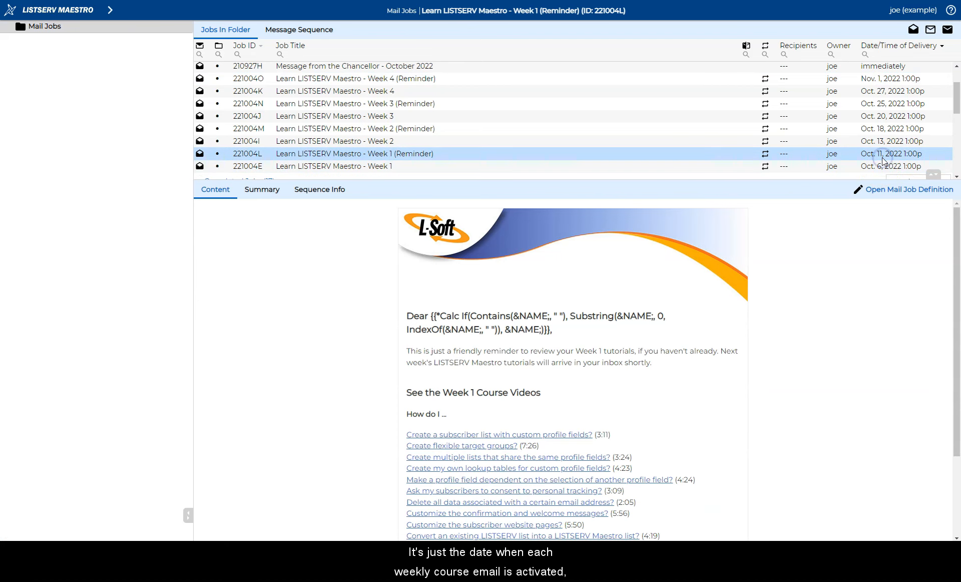
{"action": "left_click", "coordinate": [884, 141]}
{"action": "left_click", "coordinate": [884, 129]}
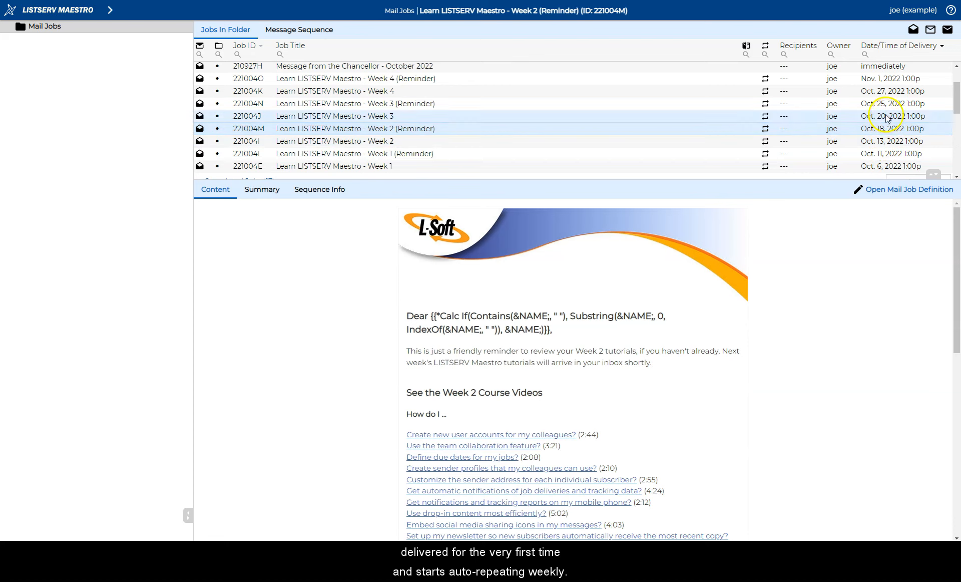
{"action": "left_click", "coordinate": [886, 116]}
{"action": "left_click", "coordinate": [890, 104]}
{"action": "left_click", "coordinate": [892, 91]}
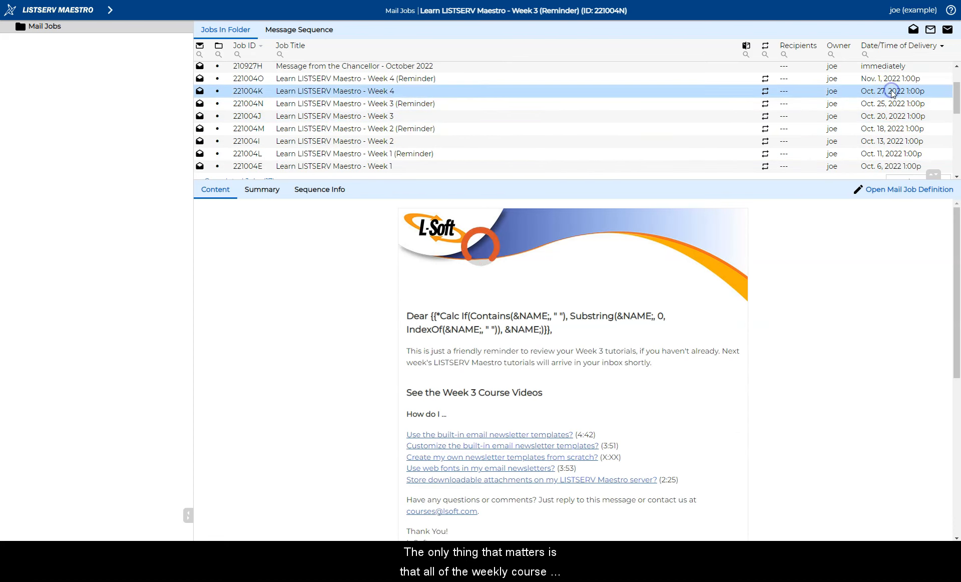
{"action": "left_click", "coordinate": [891, 80]}
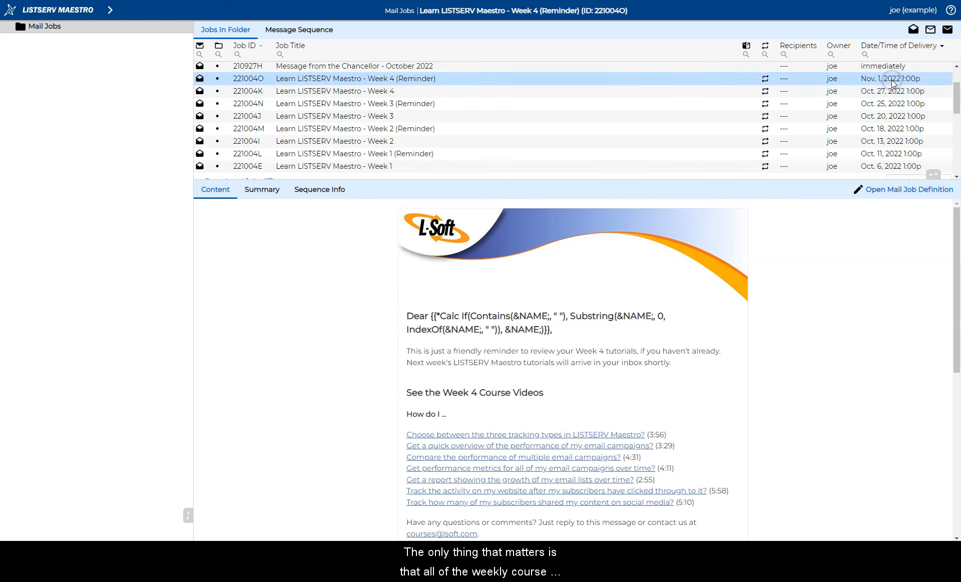
{"action": "left_click", "coordinate": [889, 129]}
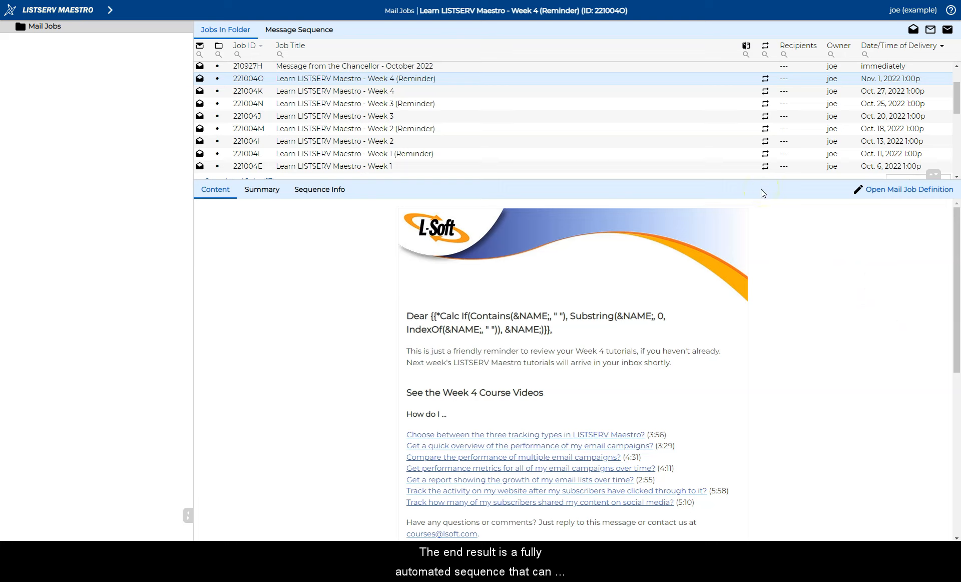
{"action": "left_click", "coordinate": [379, 167]}
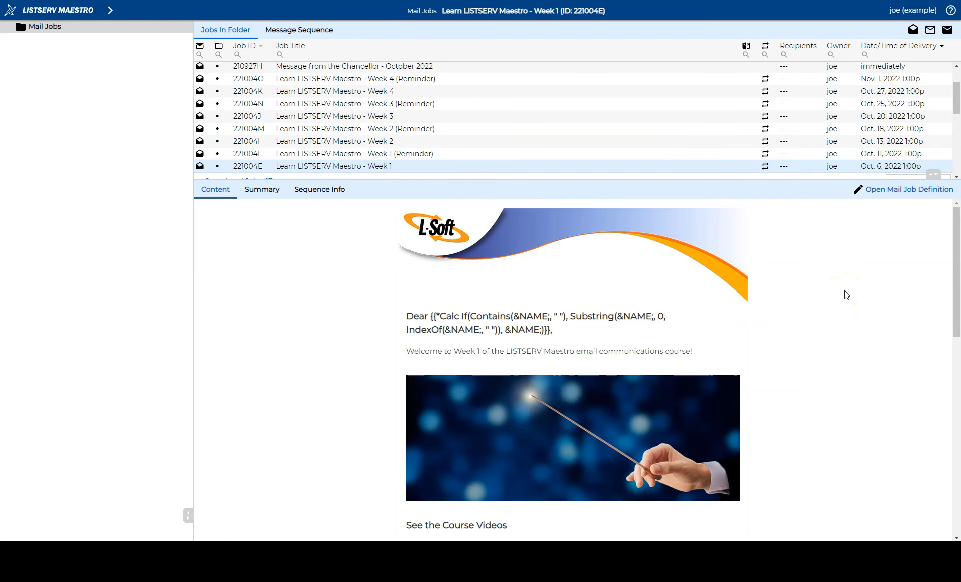